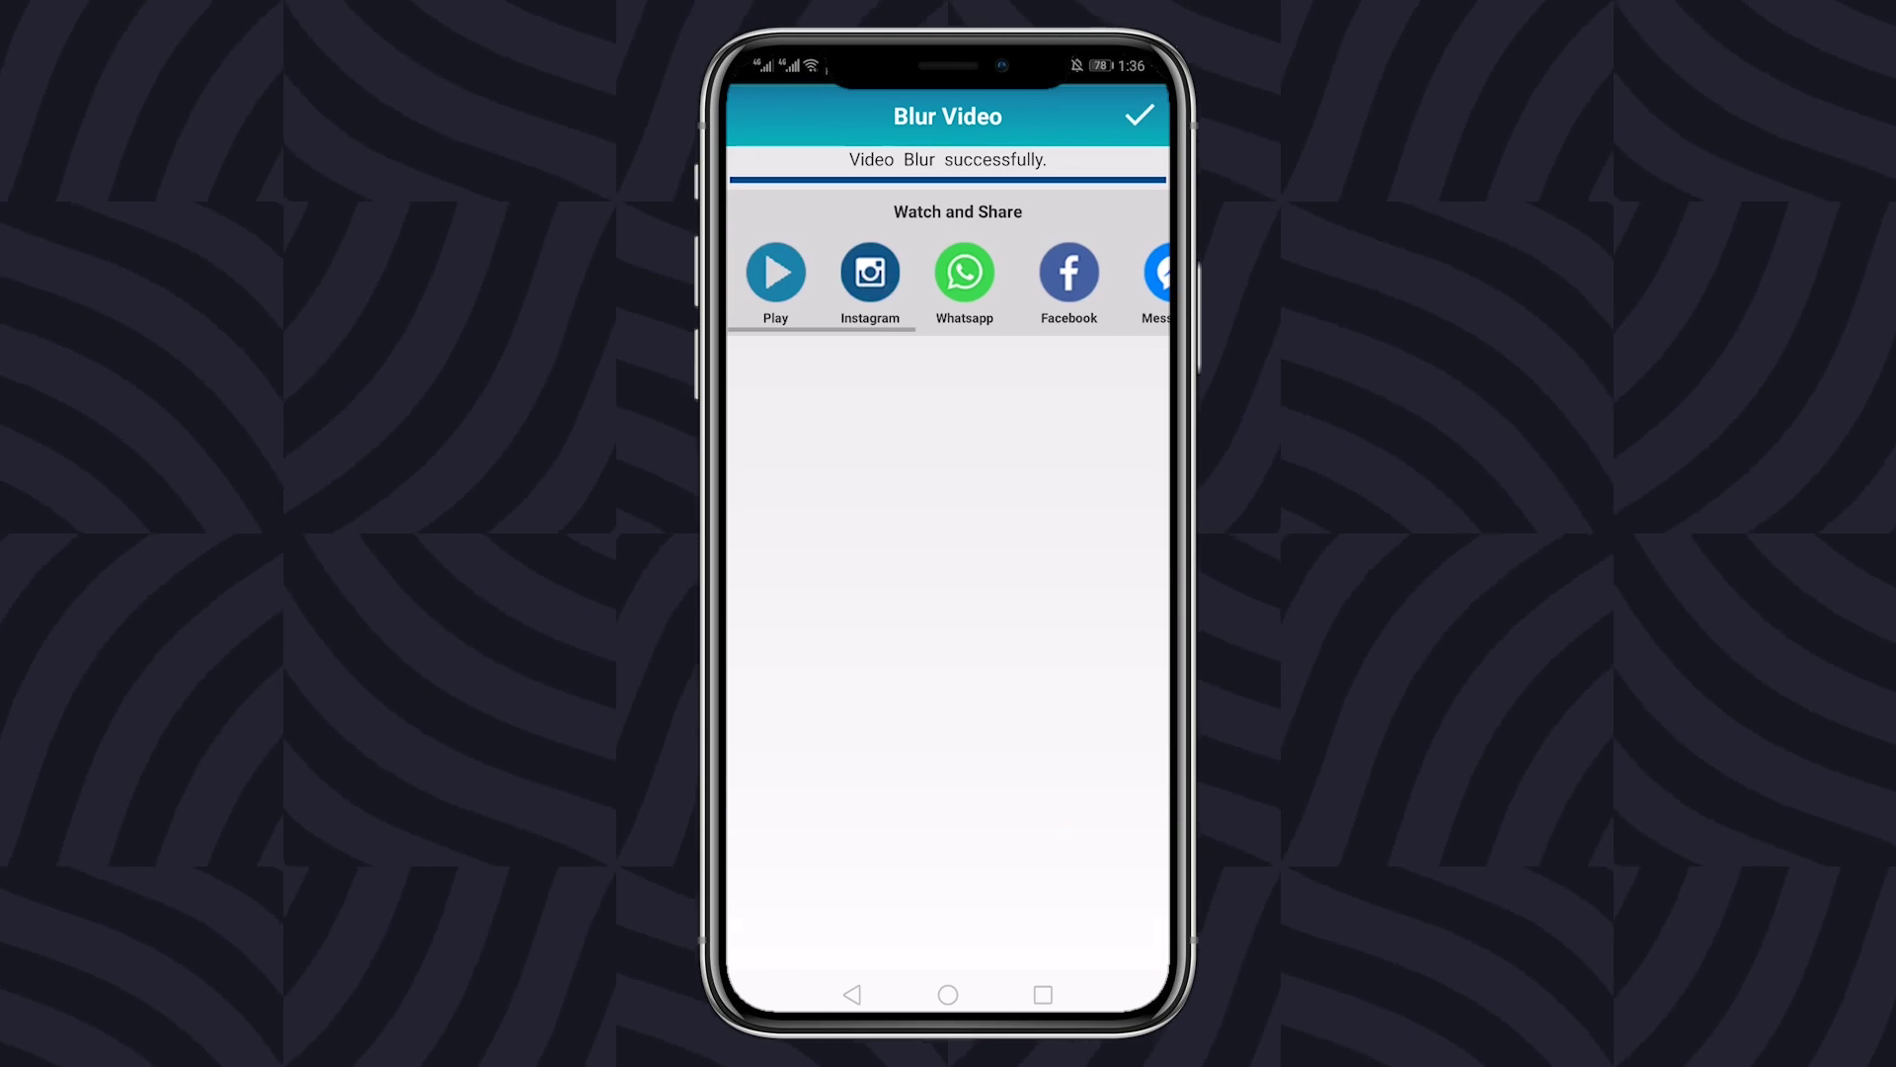
Share the blurred video to Instagram as a new Feed post.
click(870, 271)
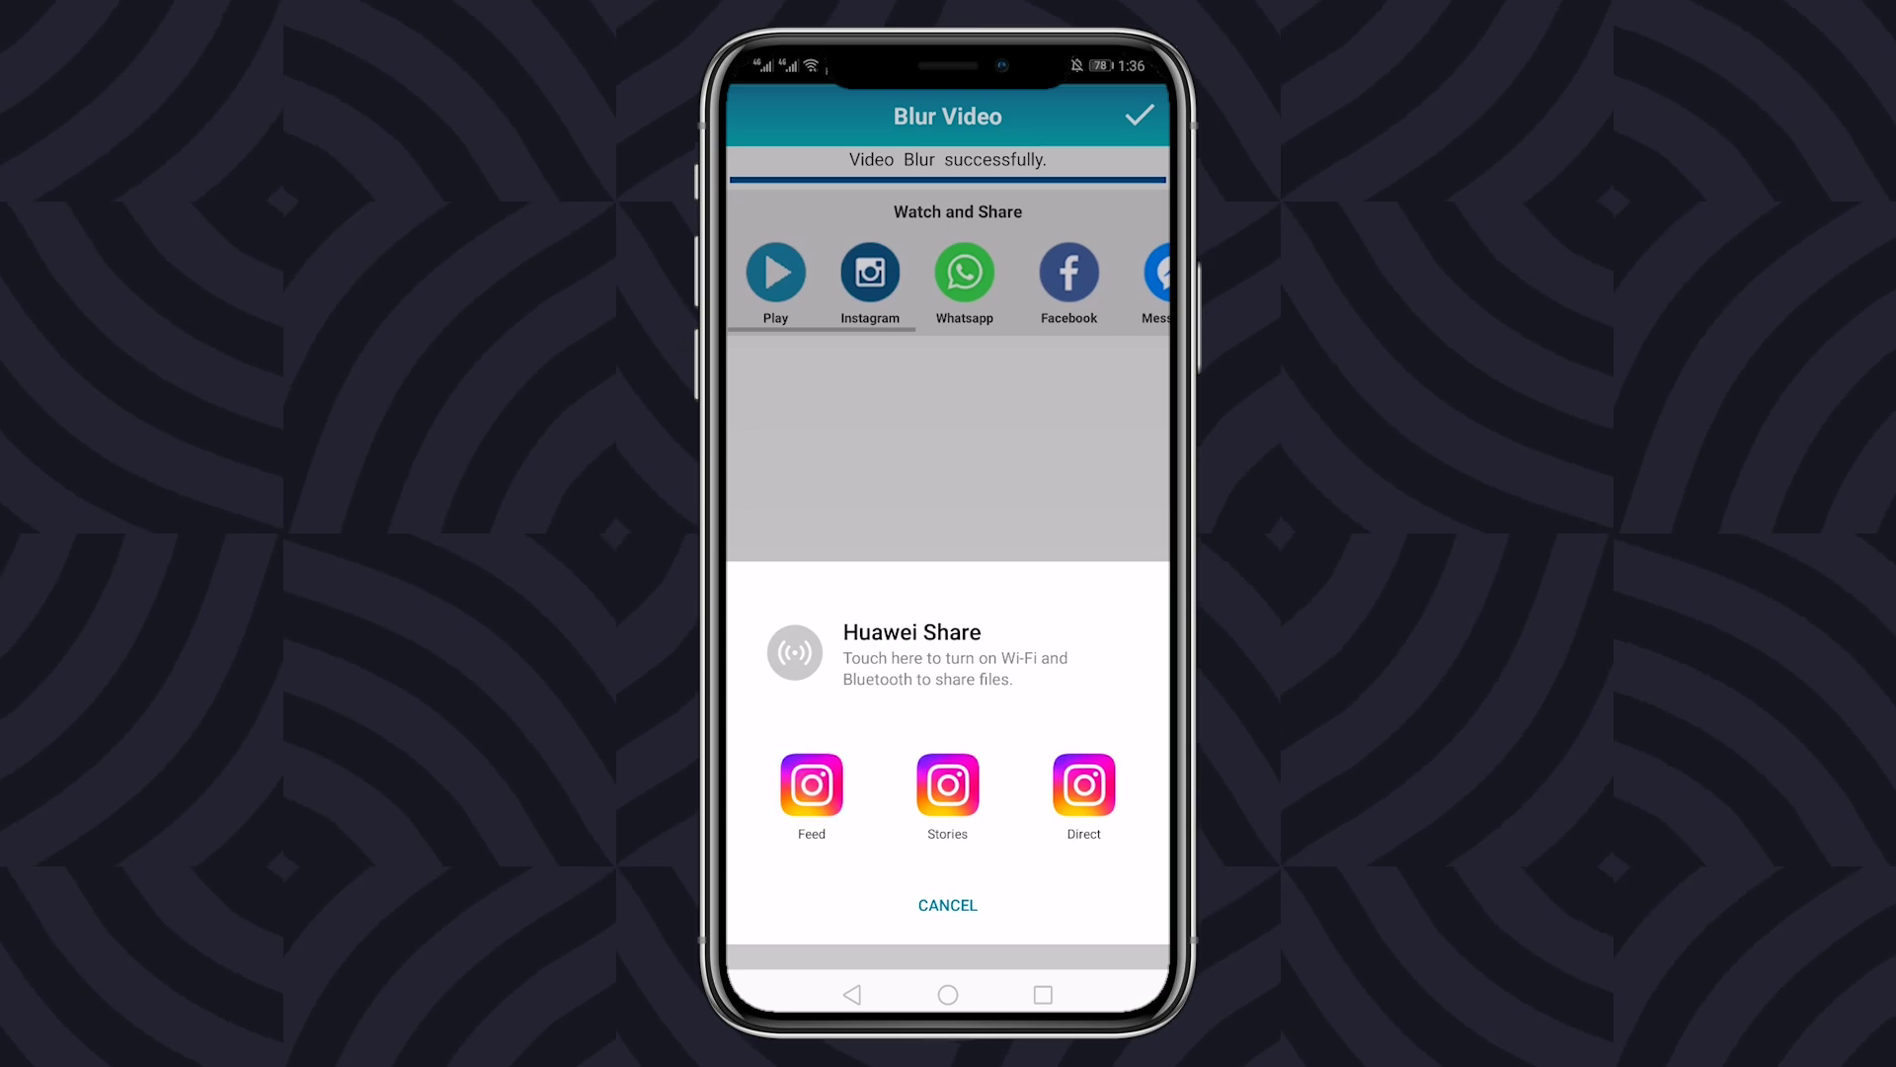
click(811, 785)
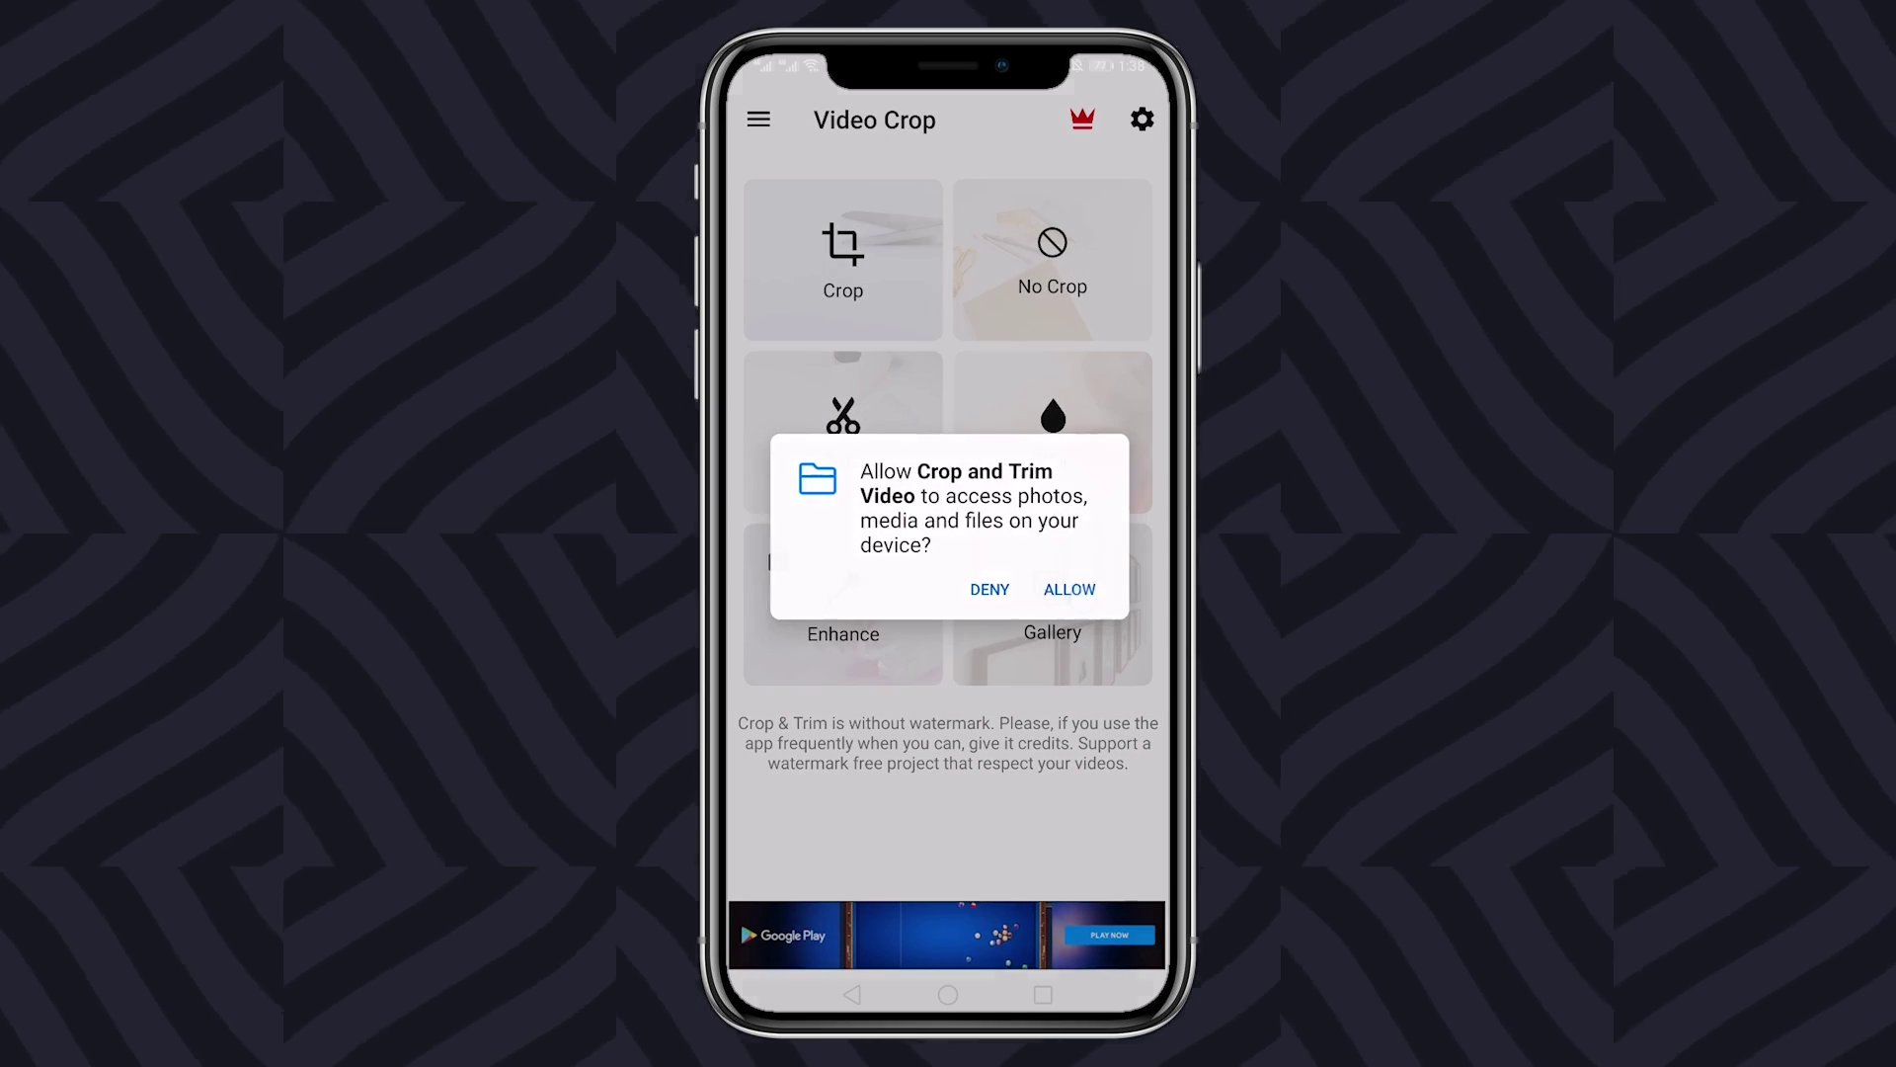
Load a video with a custom ratio and push the background blur intensity to maximum.
click(1070, 589)
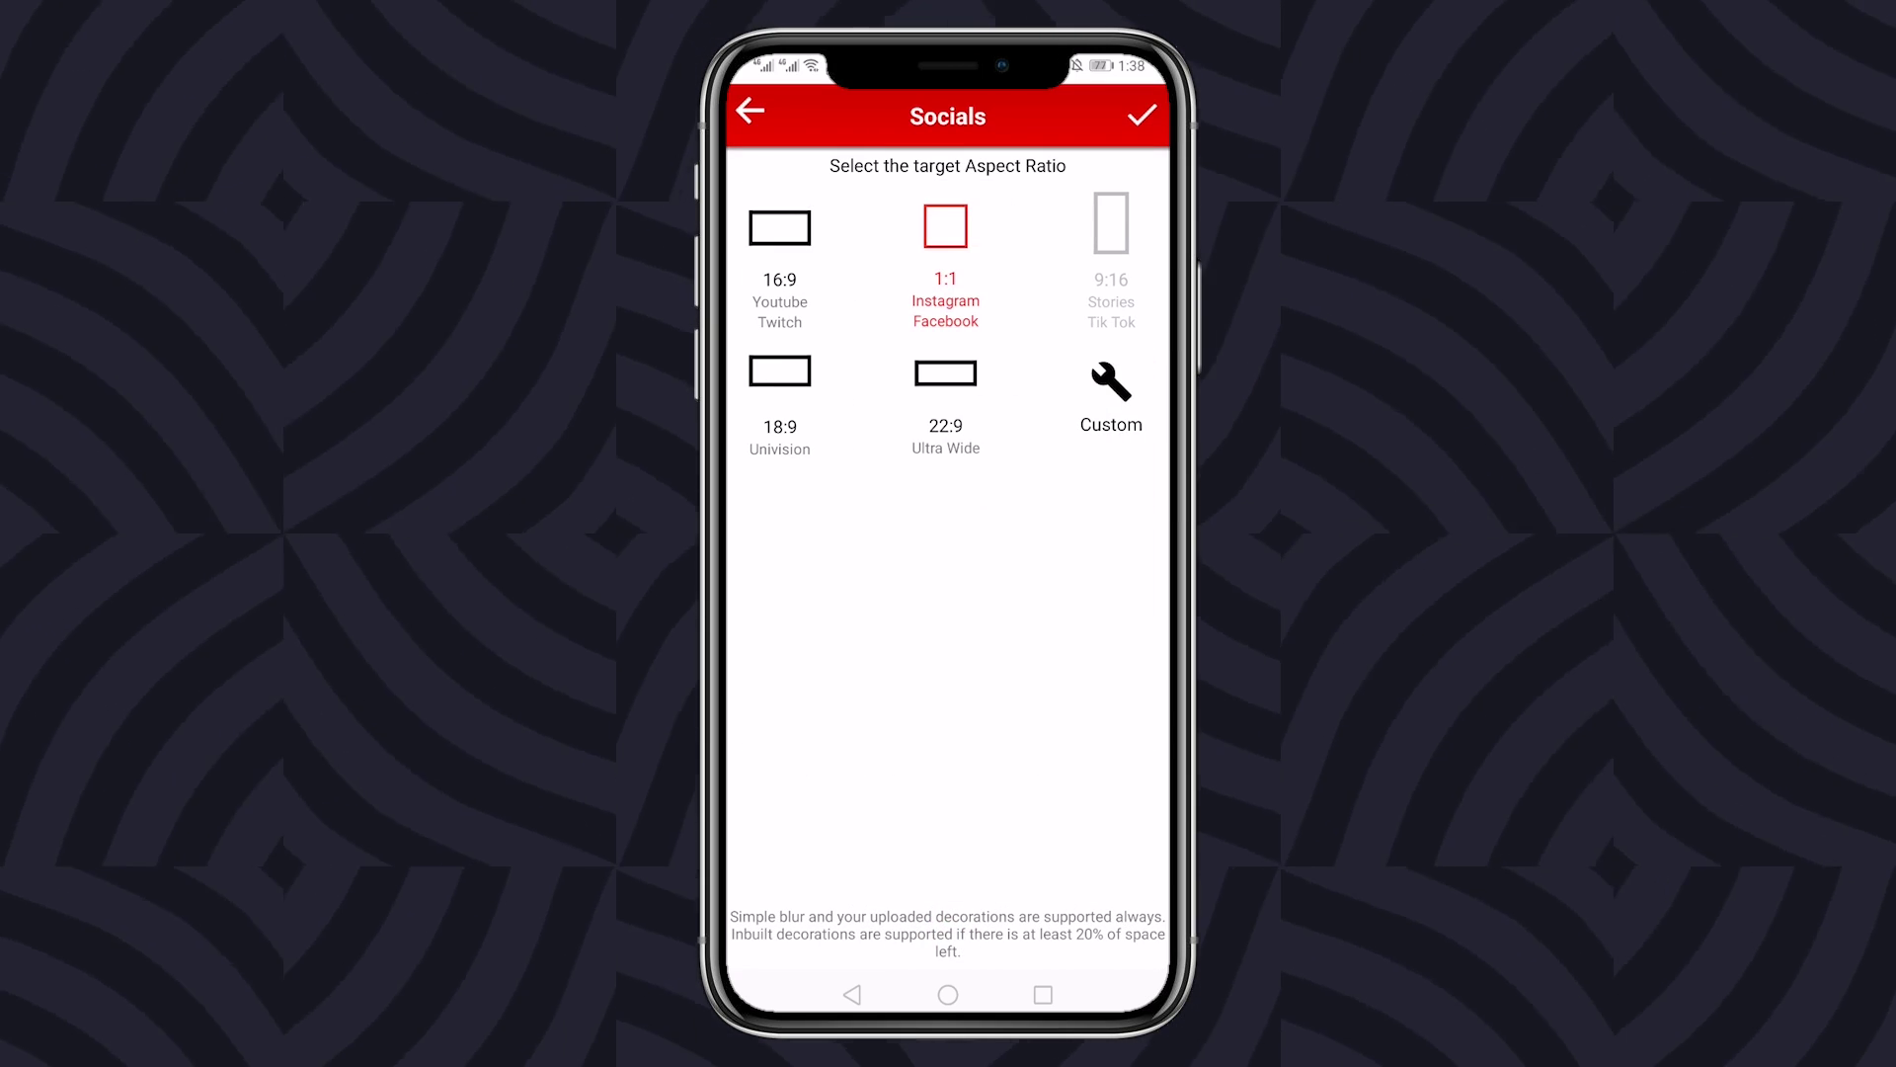
click(1113, 389)
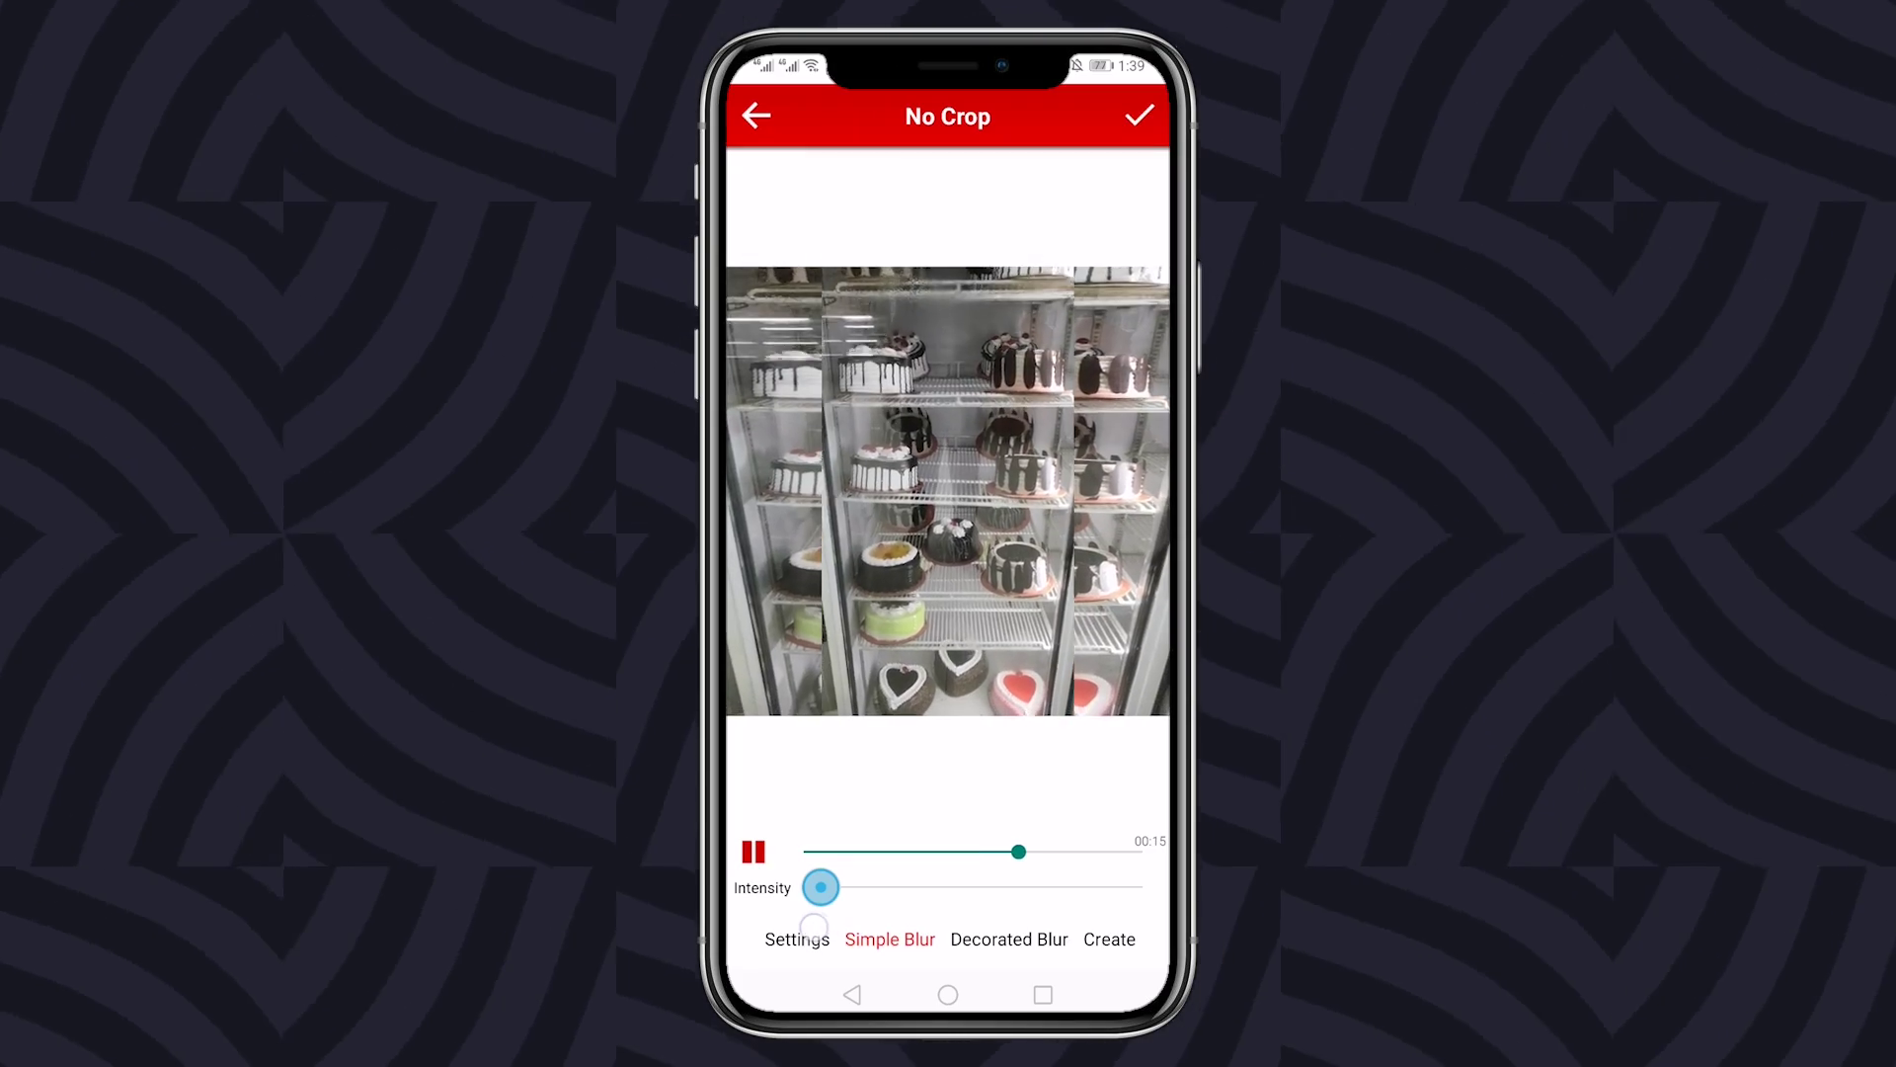
drag(821, 887, 1141, 887)
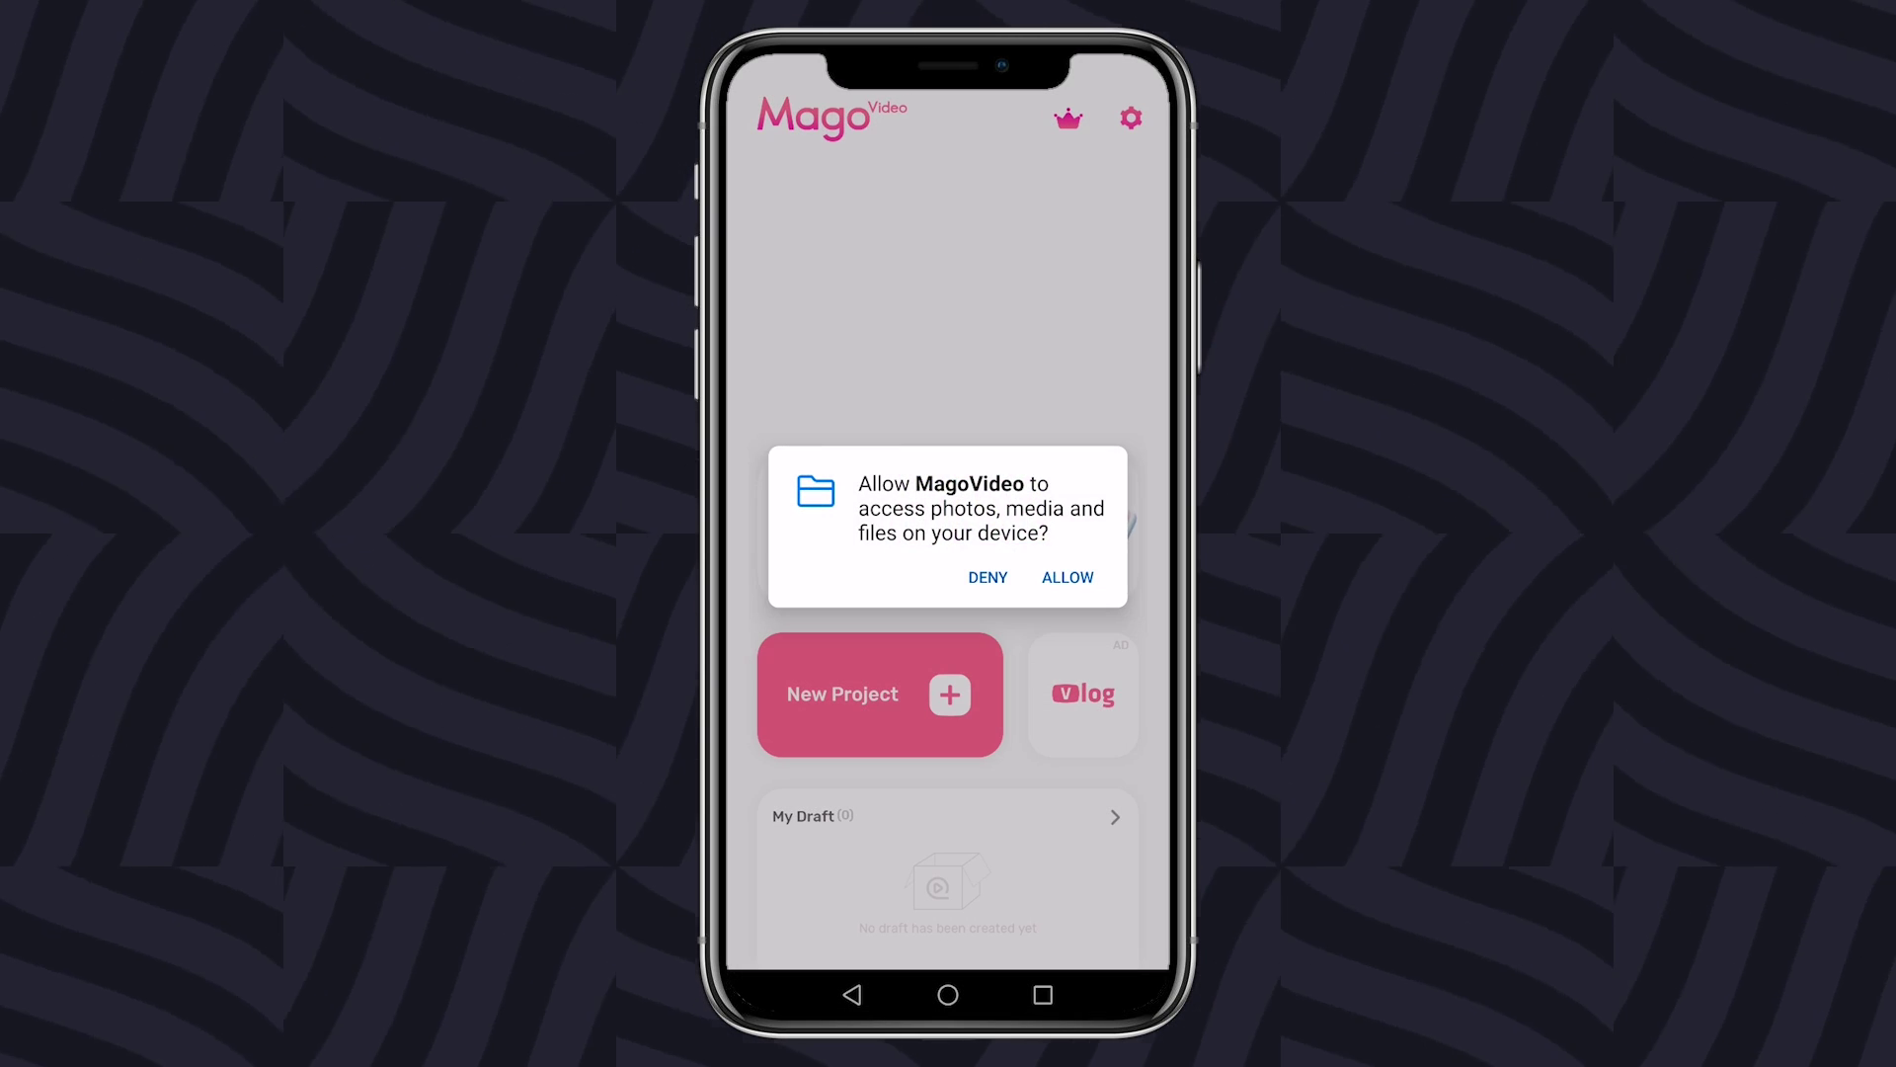
Start a 9:16 Mago Video project from the cake clip.
click(1067, 577)
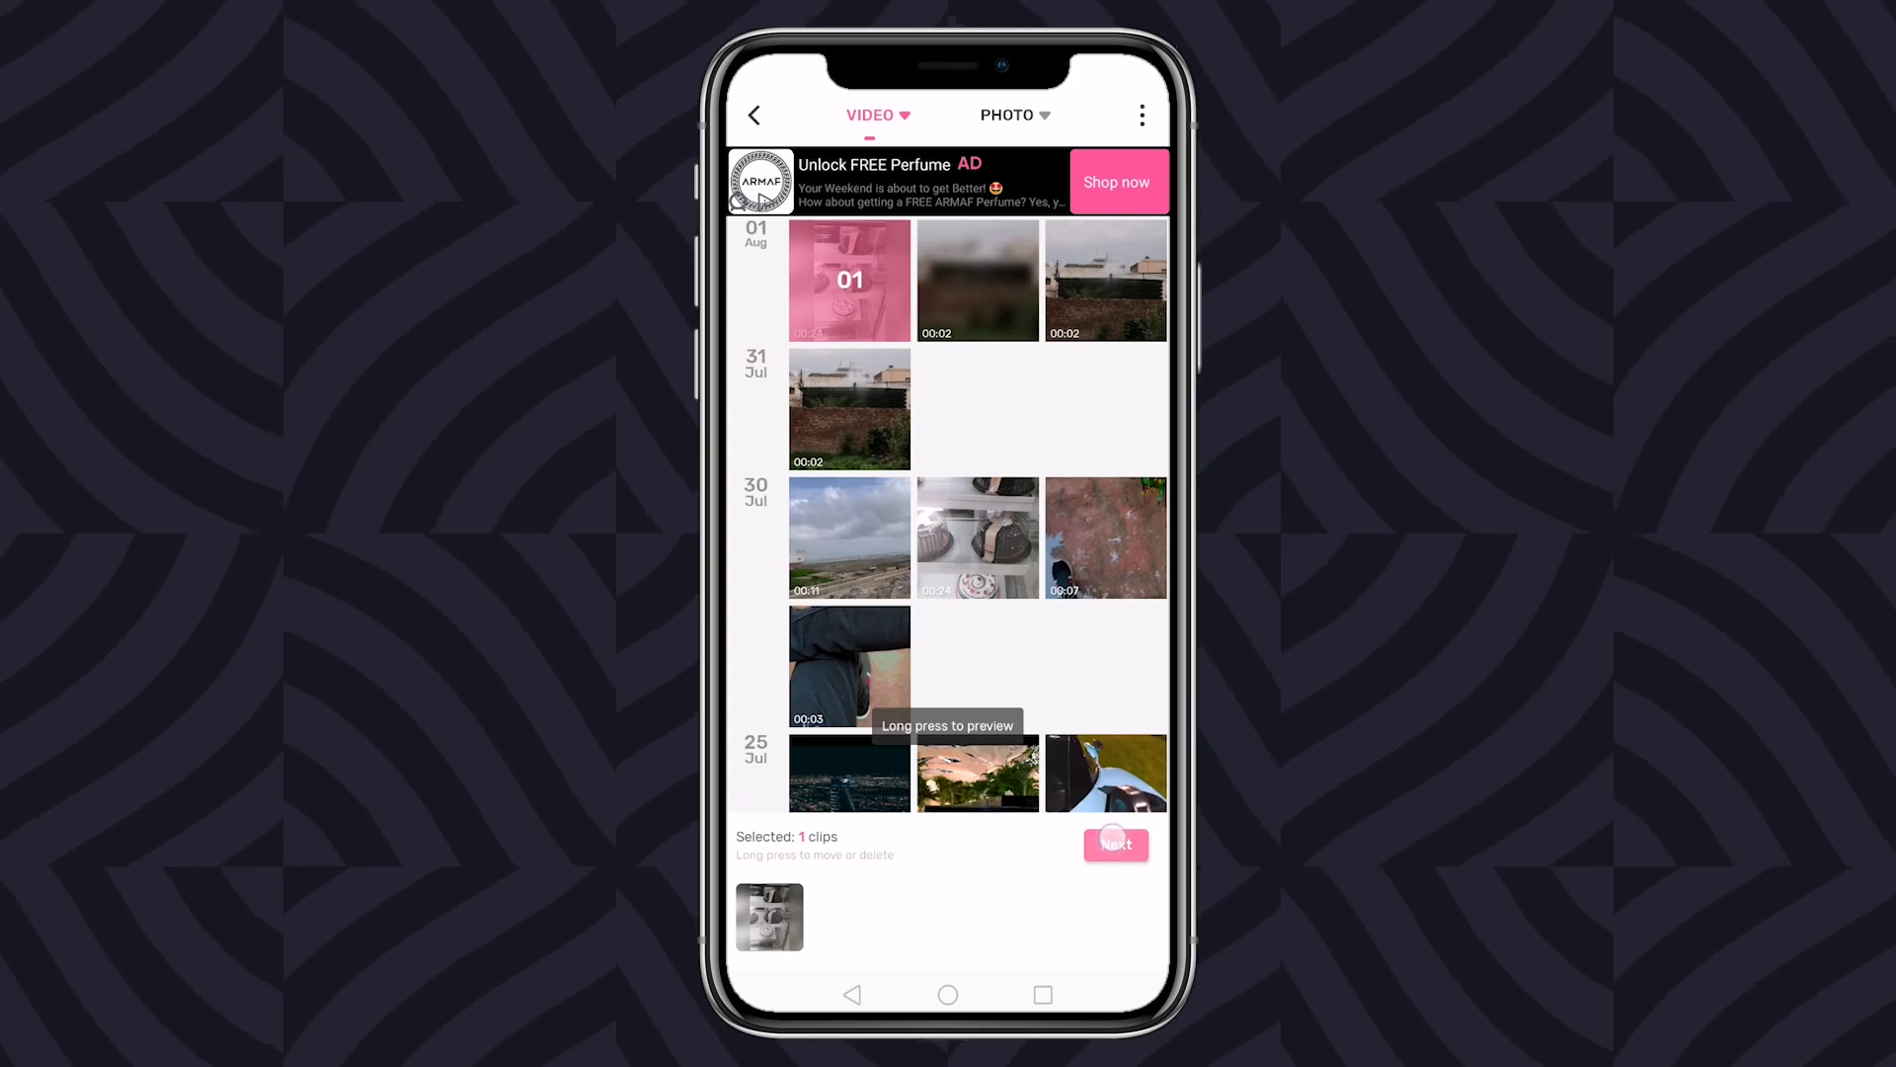
click(1115, 843)
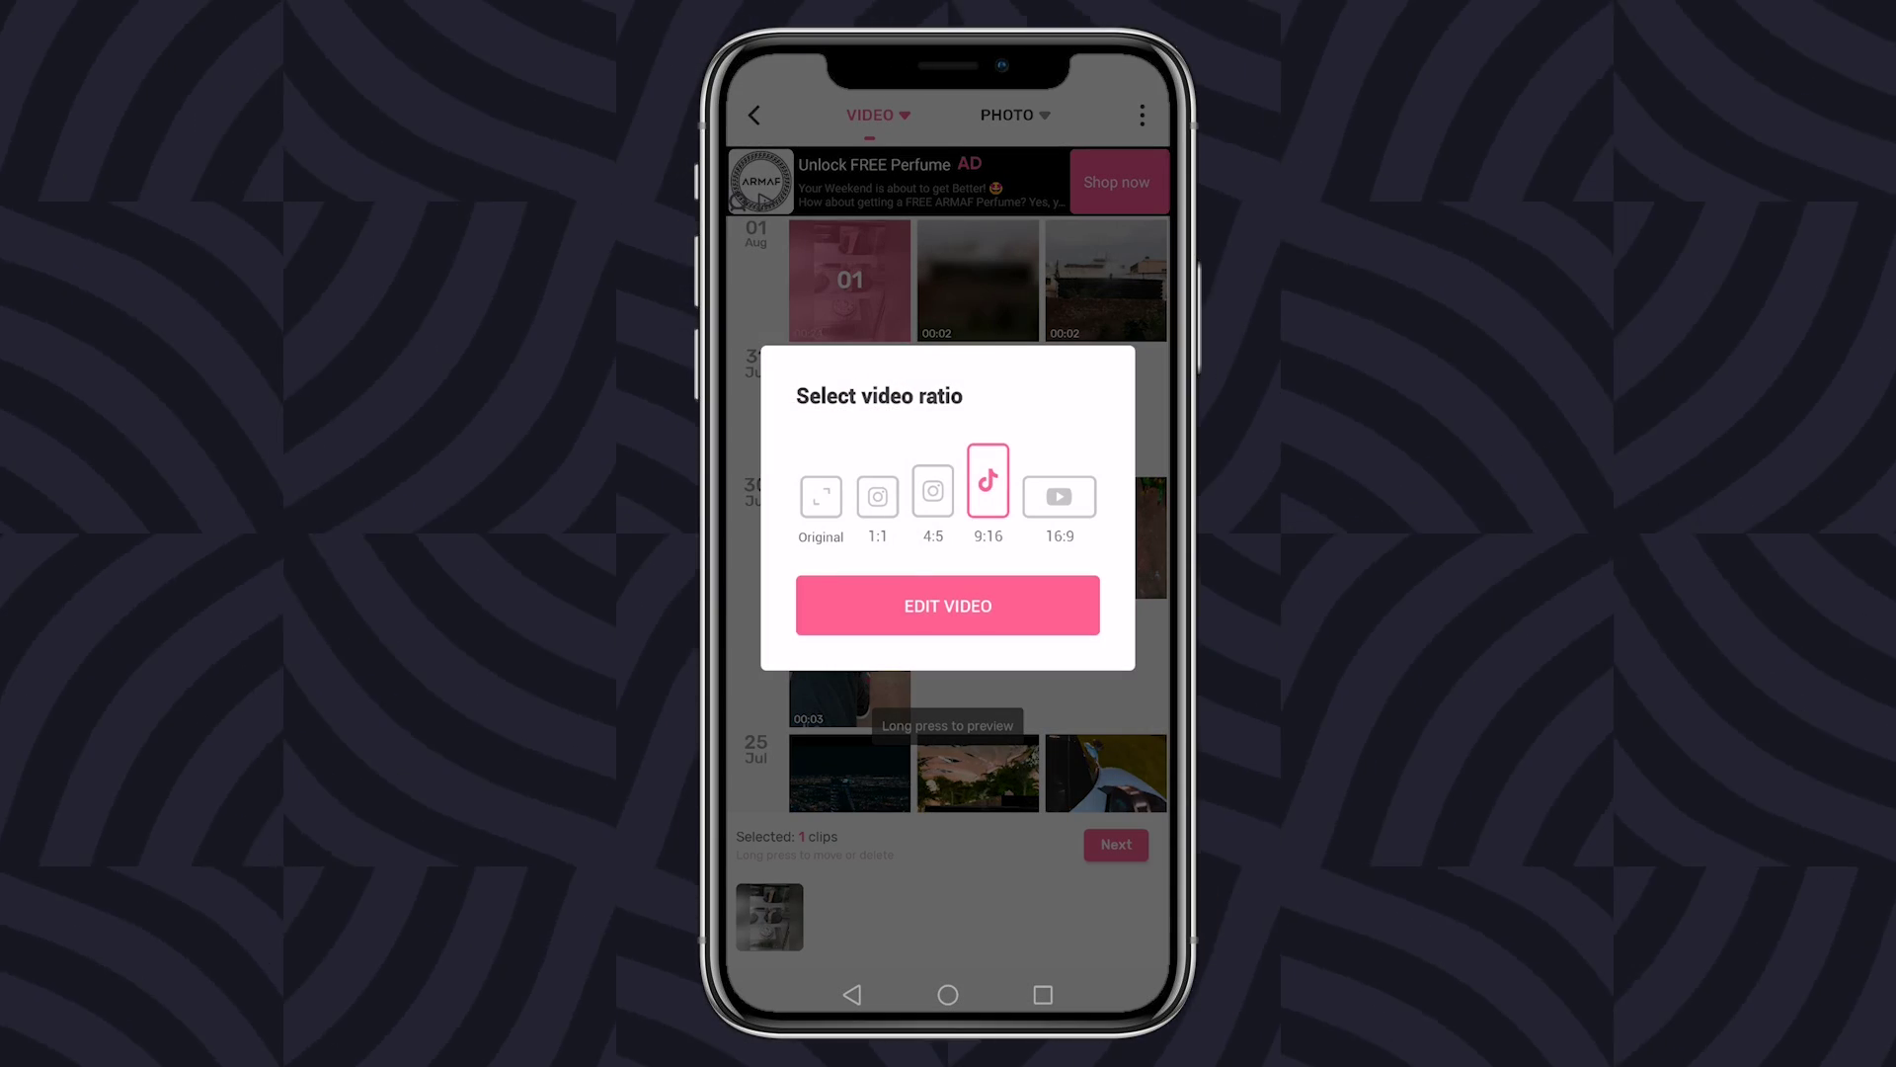
click(858, 610)
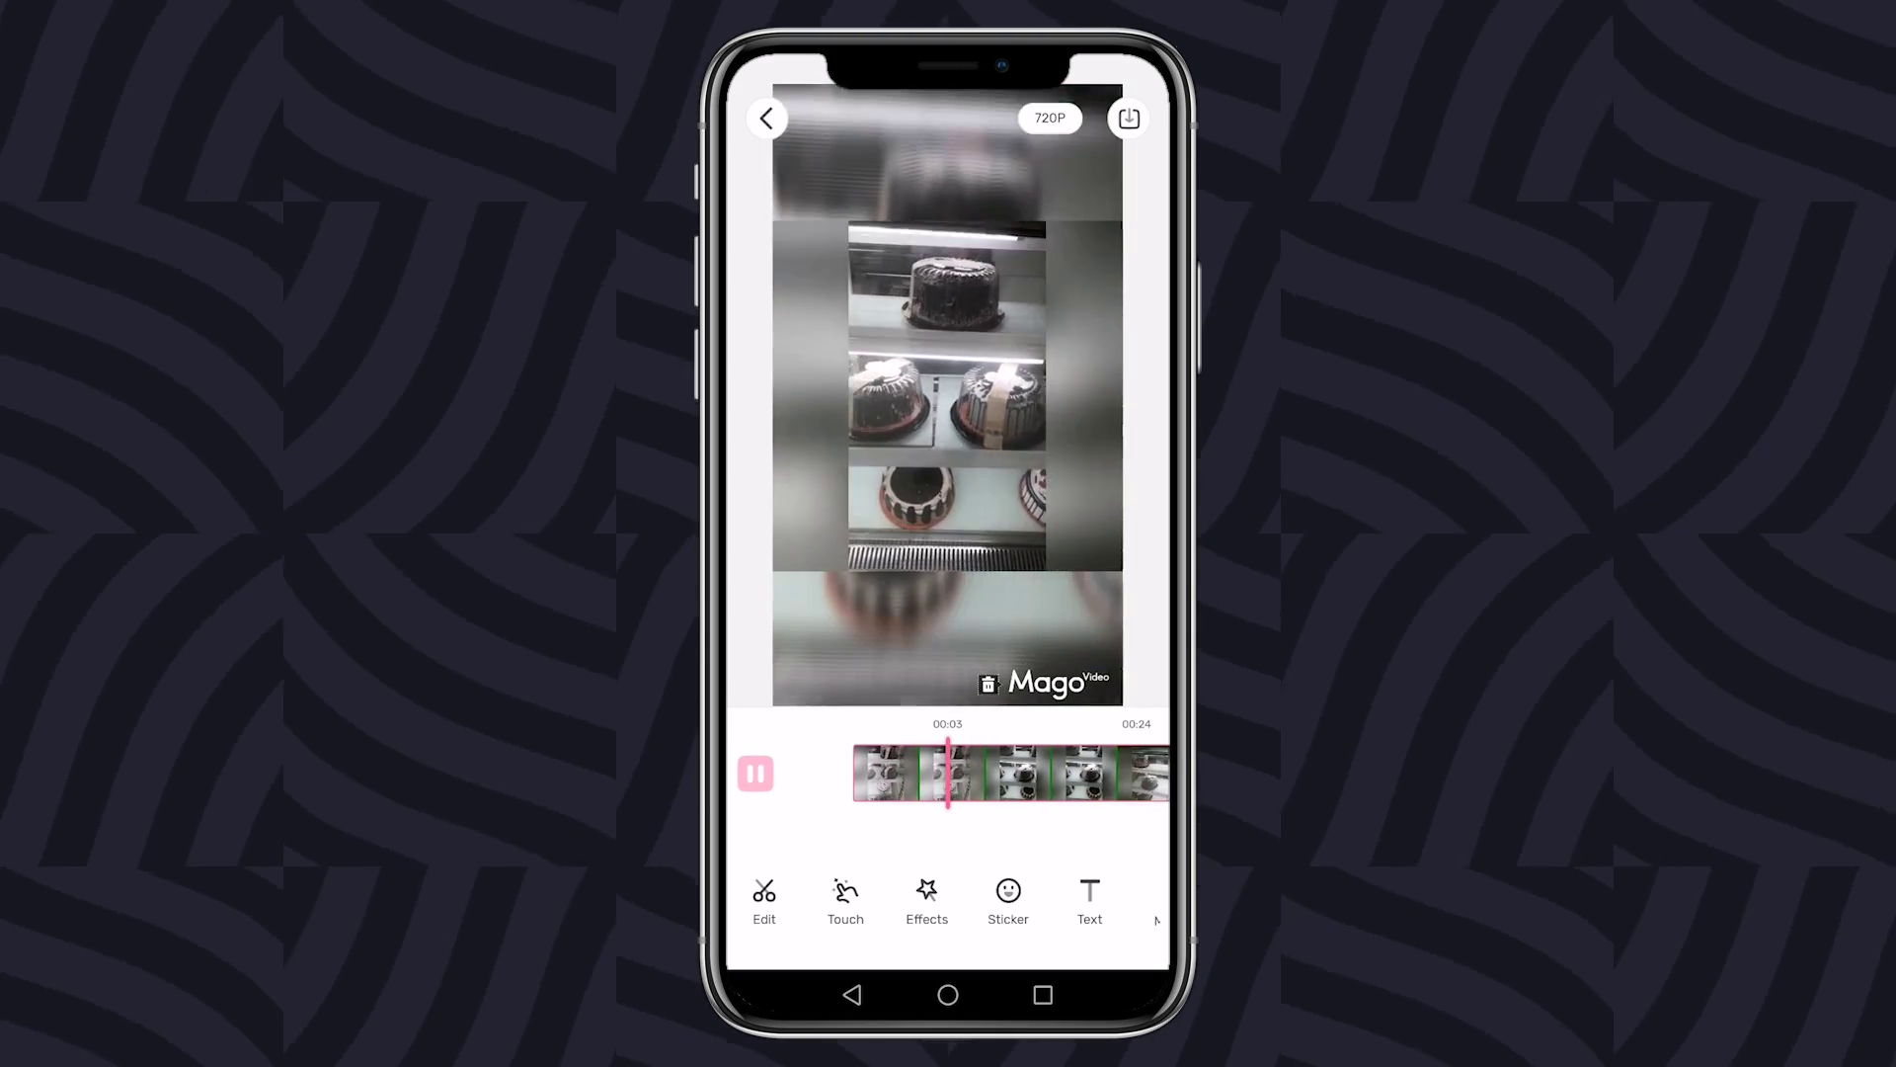
Split the cake clip at the playhead and add a red heart sticker.
click(764, 900)
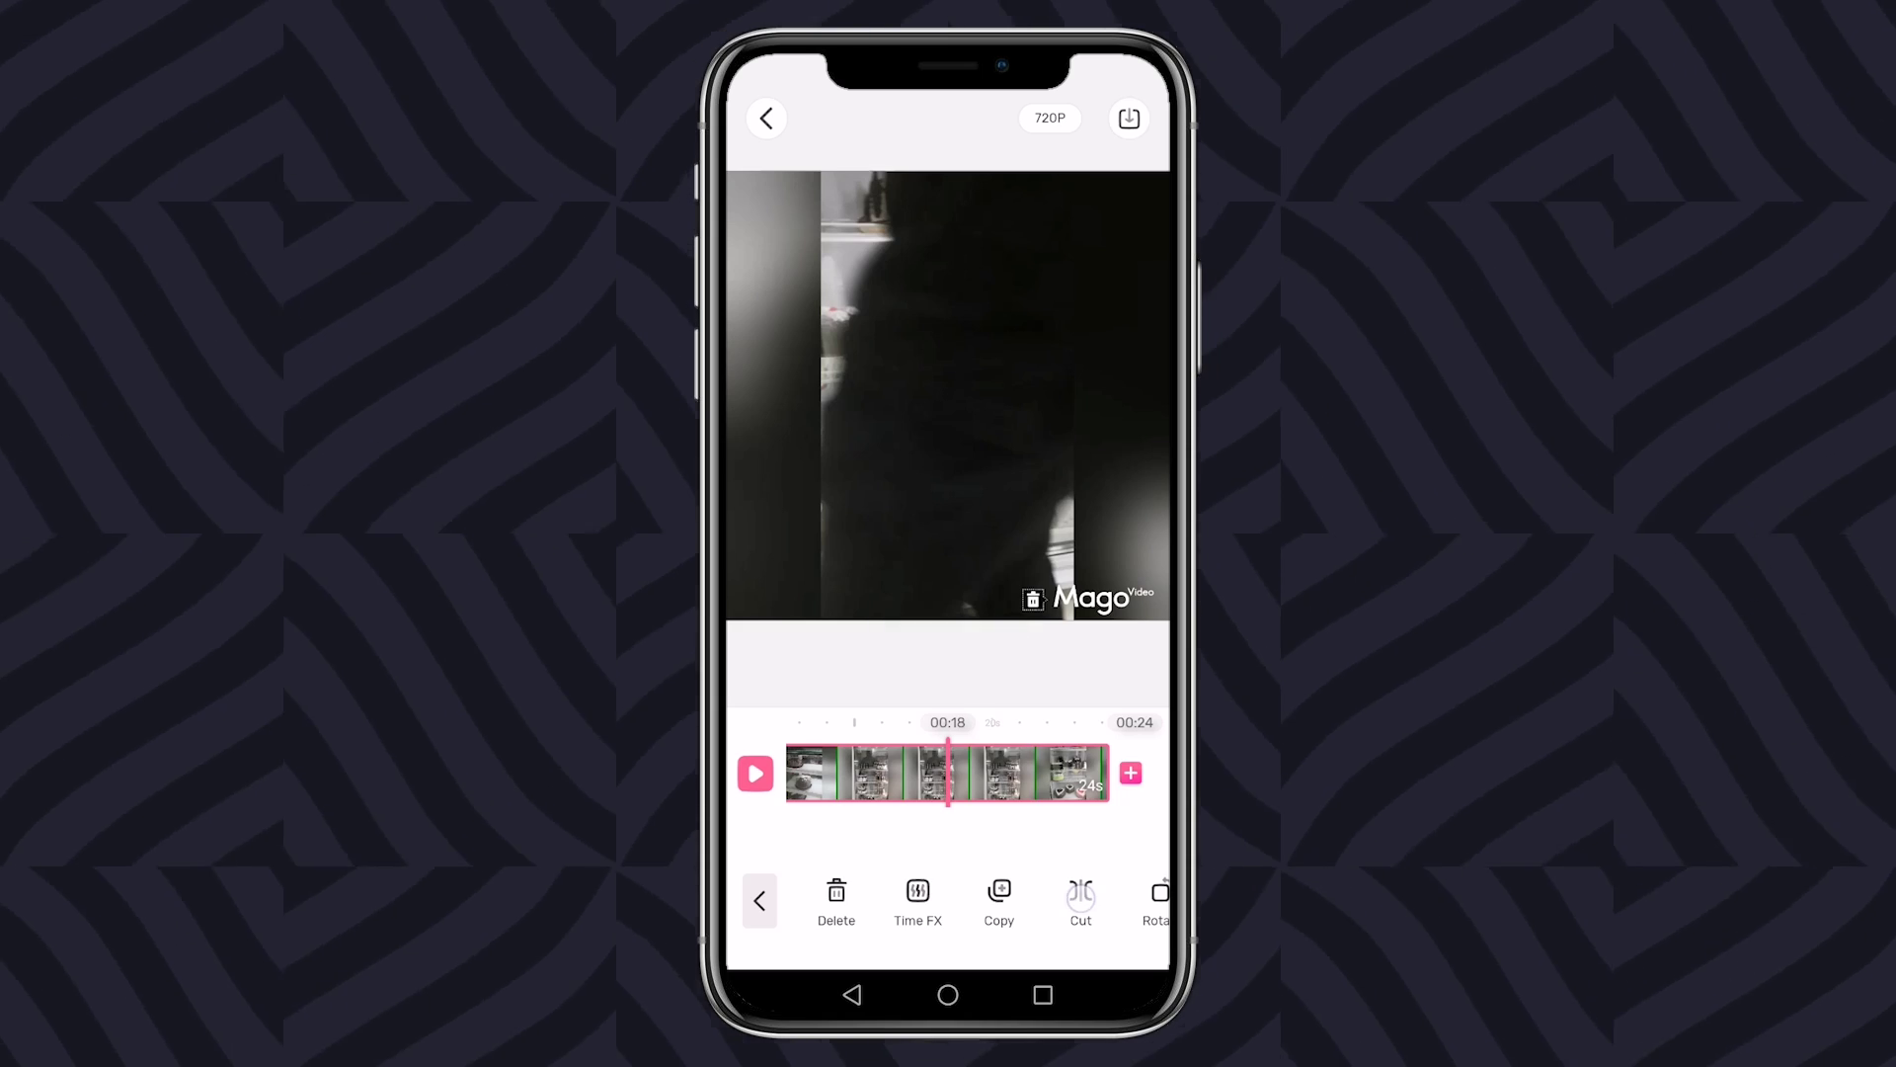
click(1079, 893)
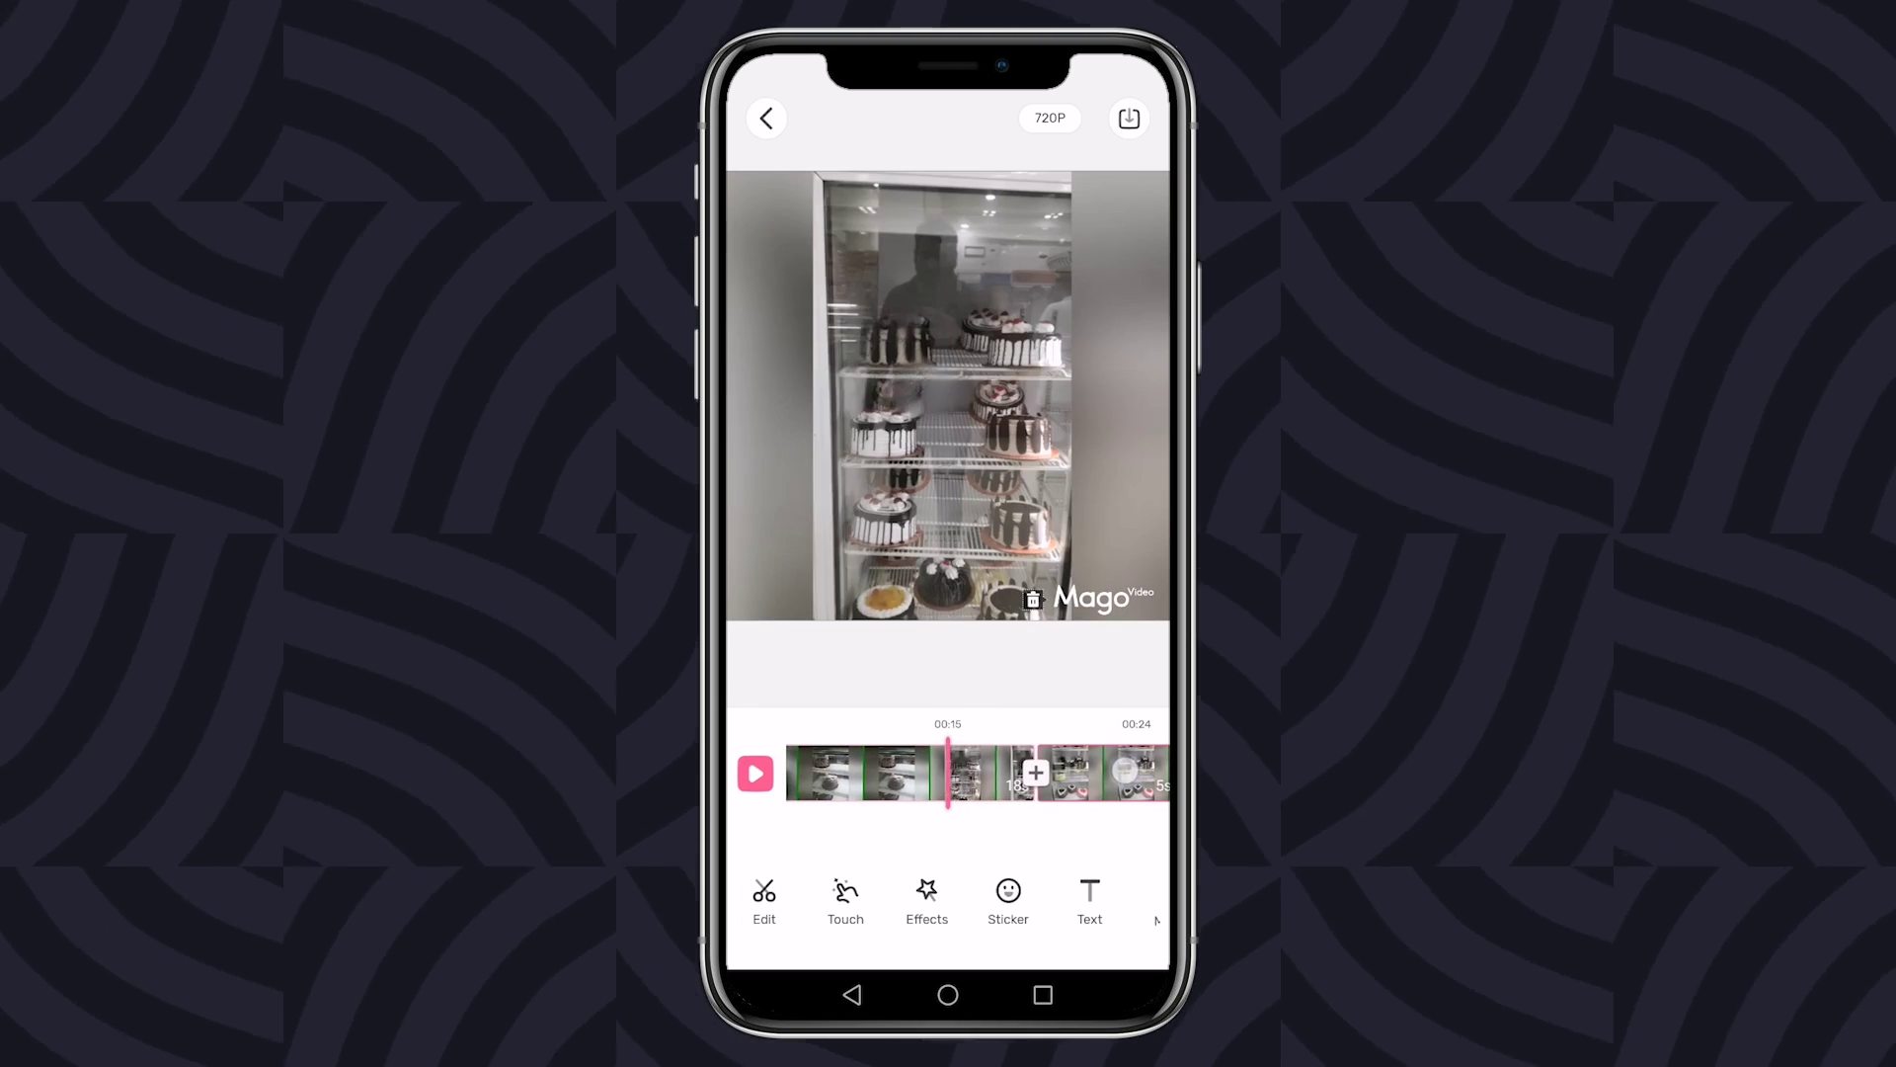
click(1009, 900)
scroll(949, 801, down, 3)
click(788, 799)
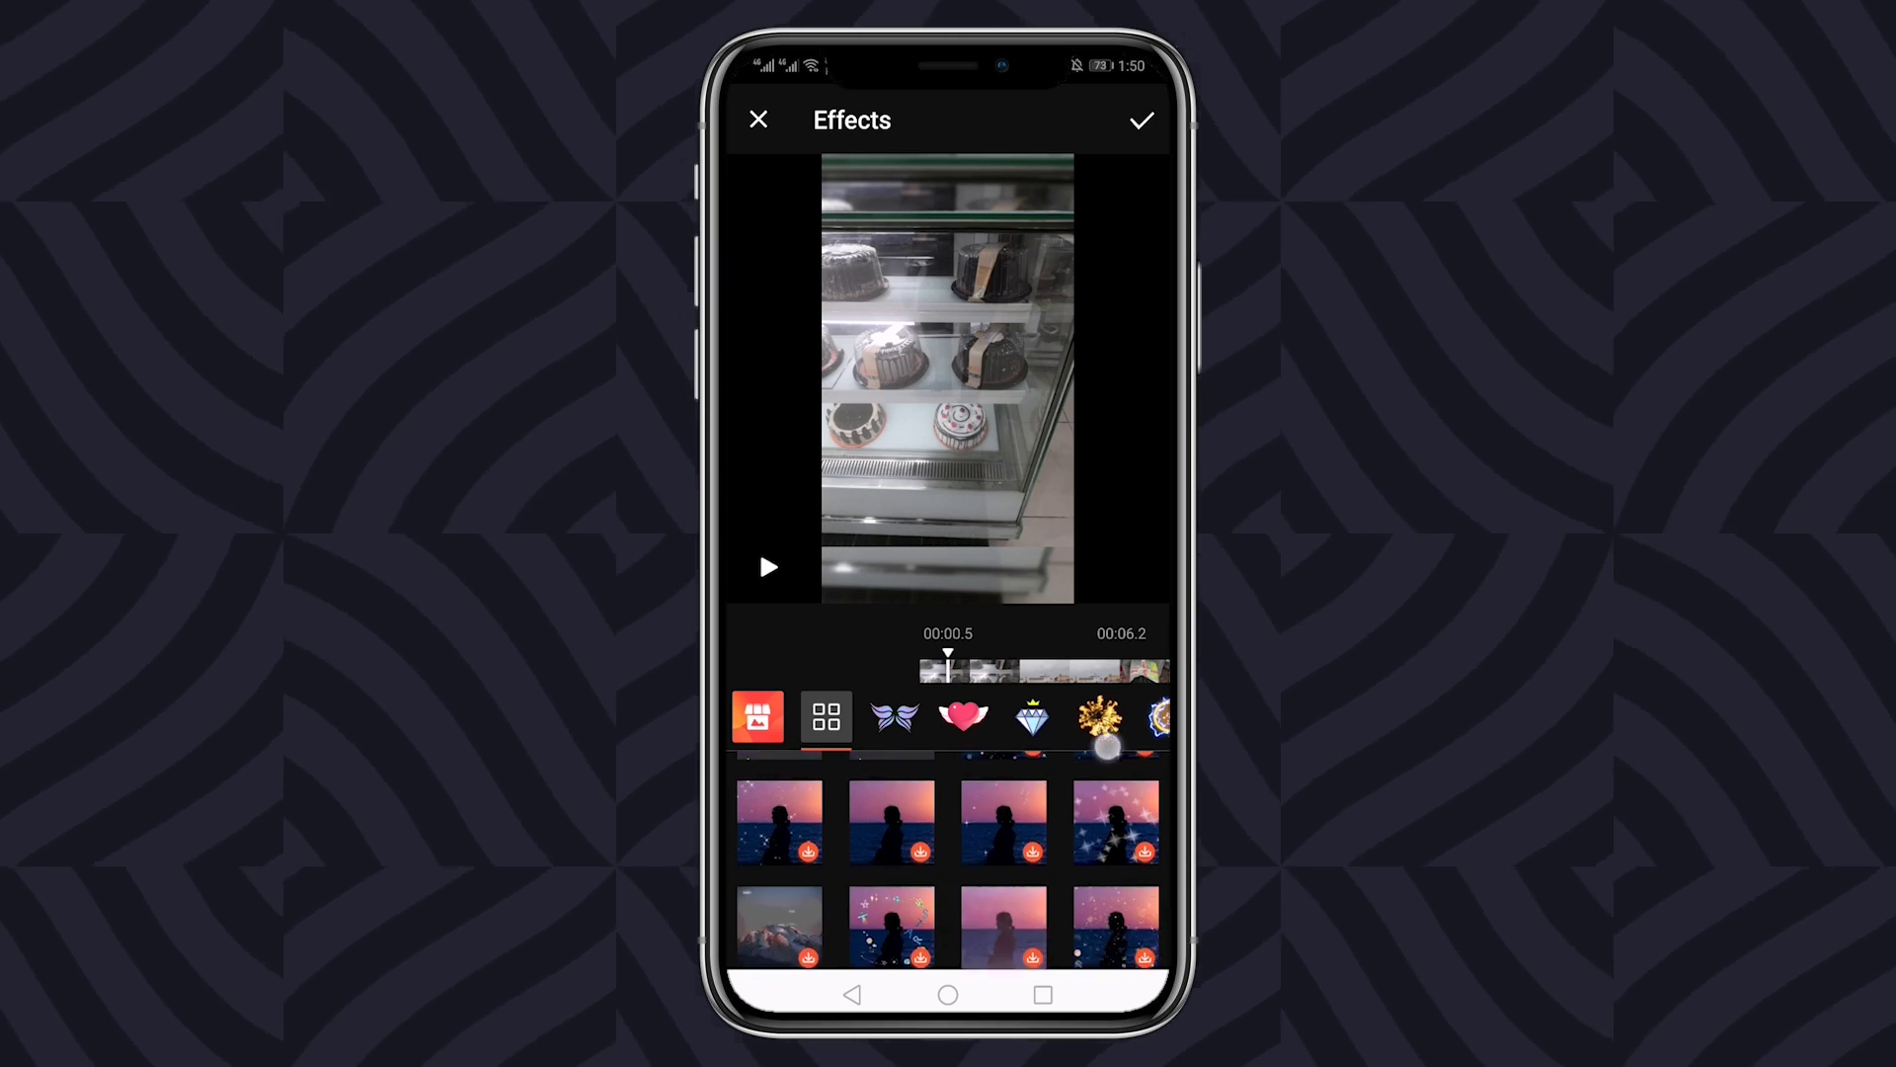
scroll(1124, 796, down, 5)
scroll(1125, 795, down, 2)
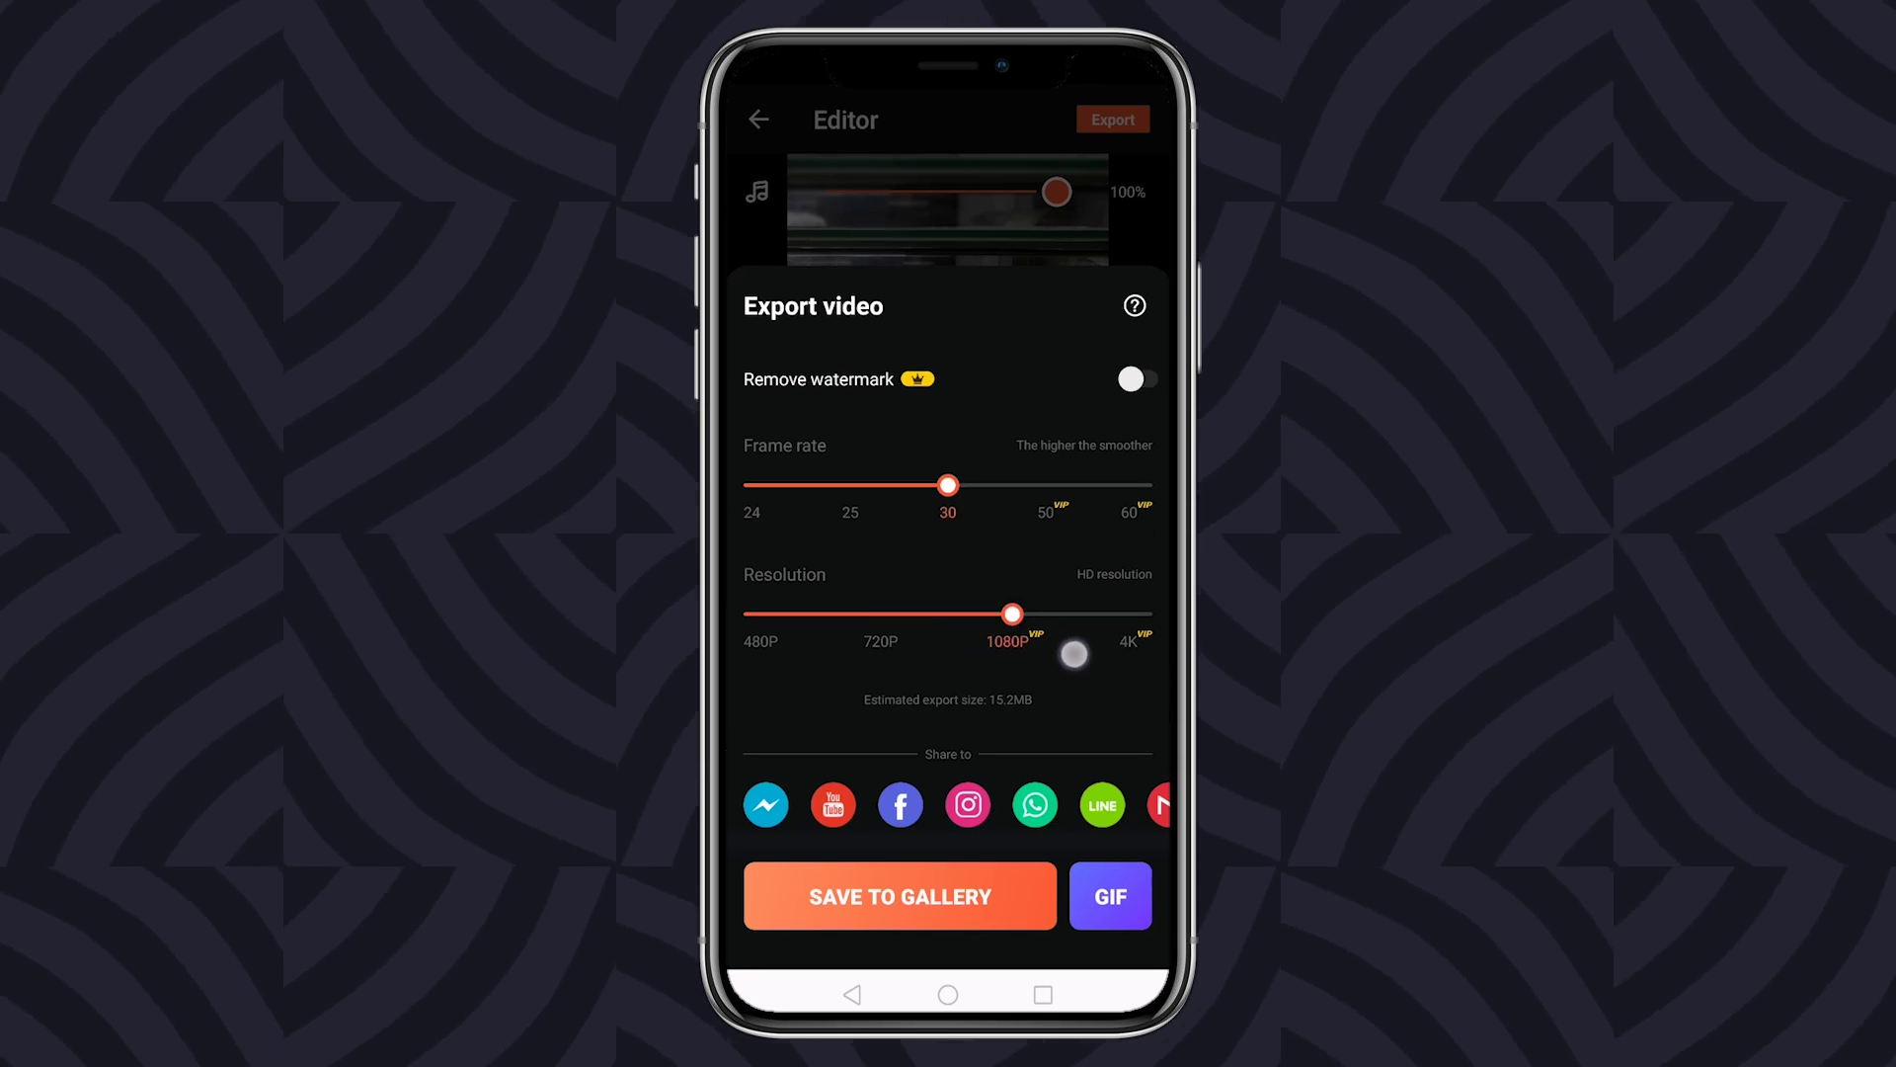
Set the export to 720P at 30 fps and save to the gallery.
drag(1075, 653, 1152, 652)
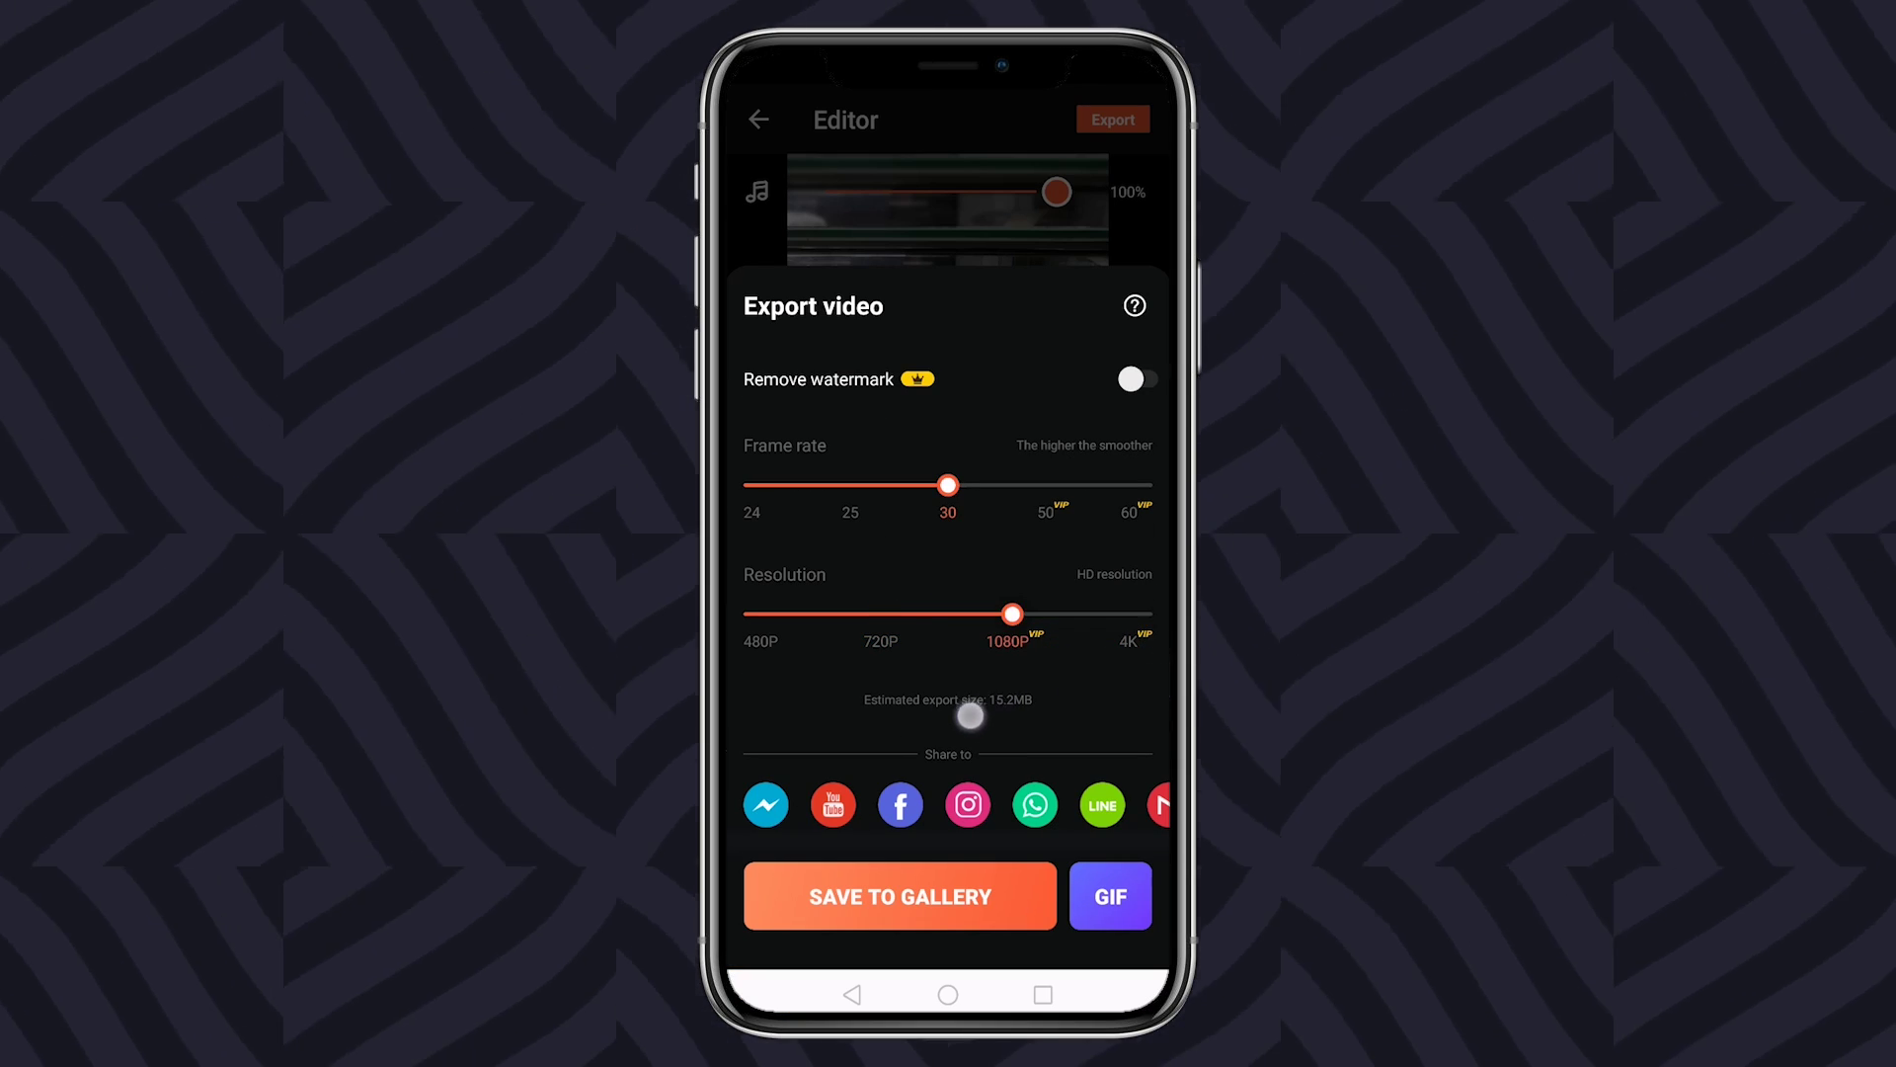
drag(971, 716, 901, 725)
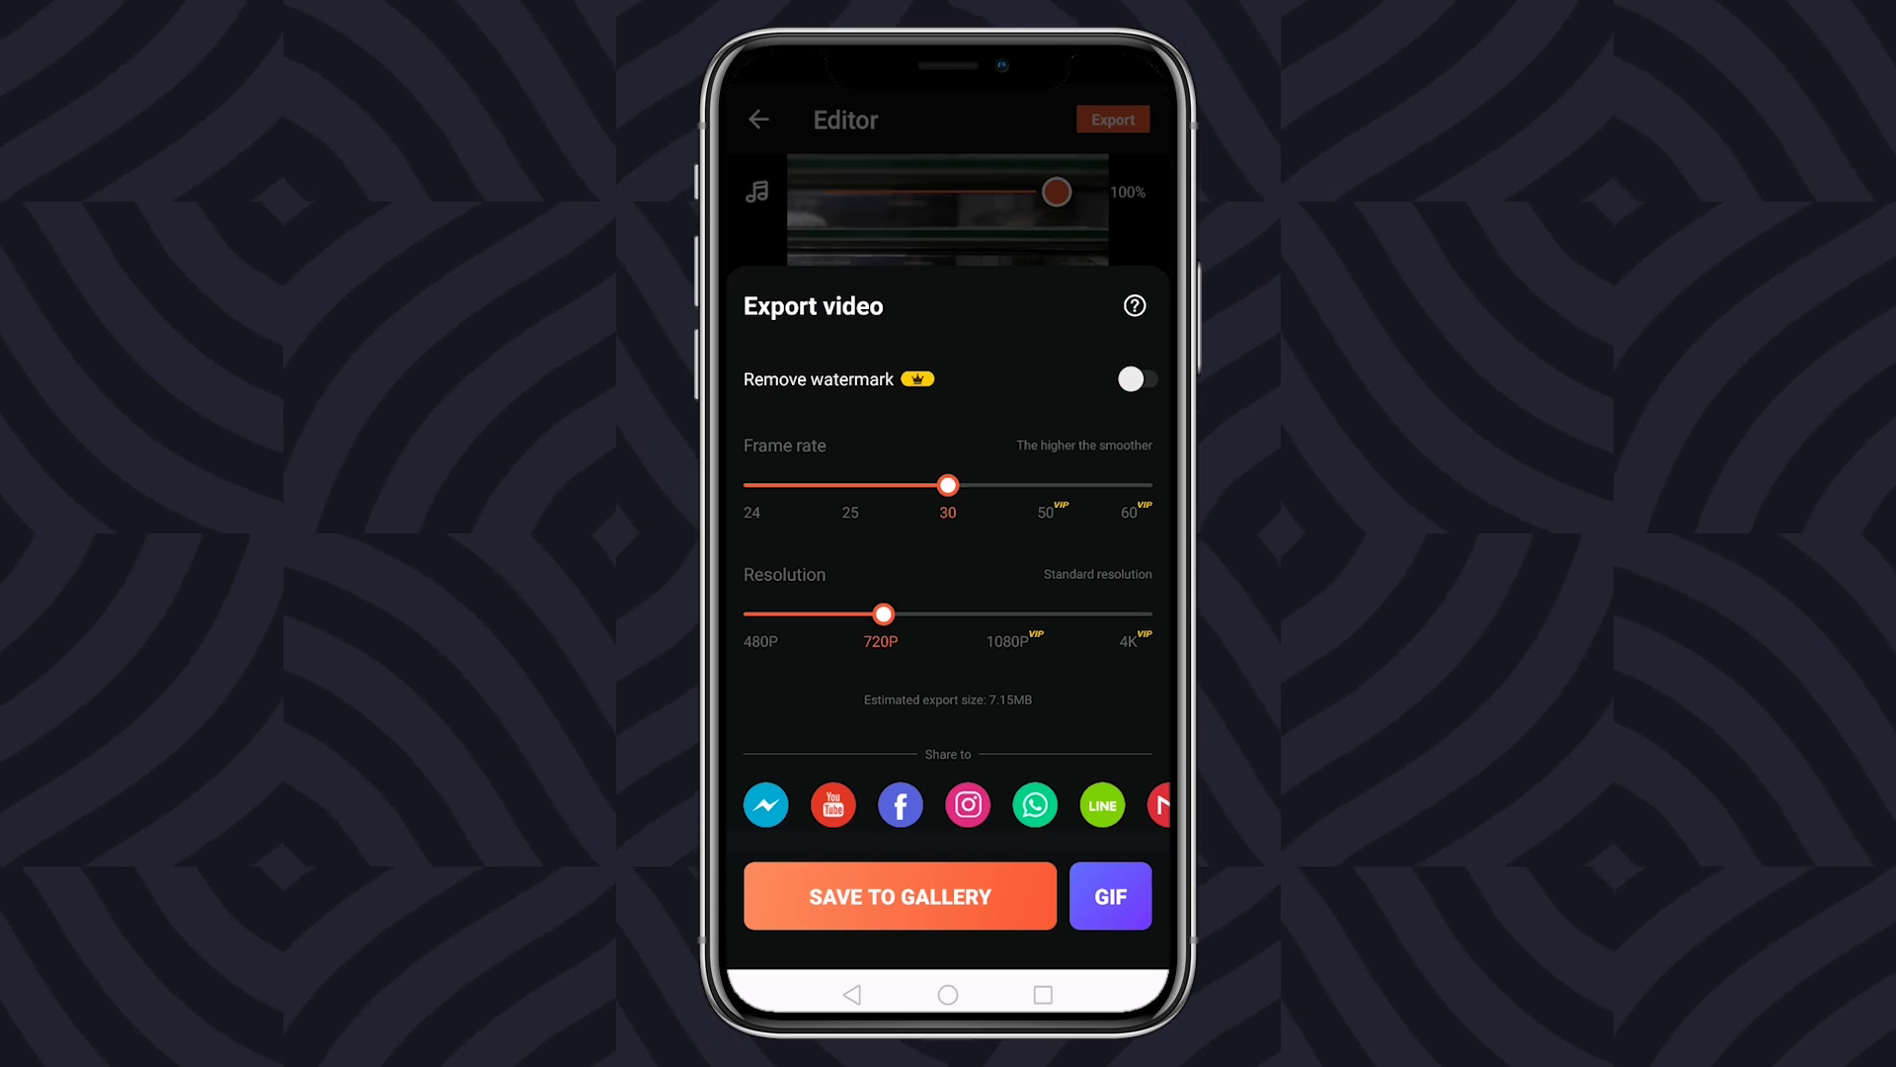
click(965, 902)
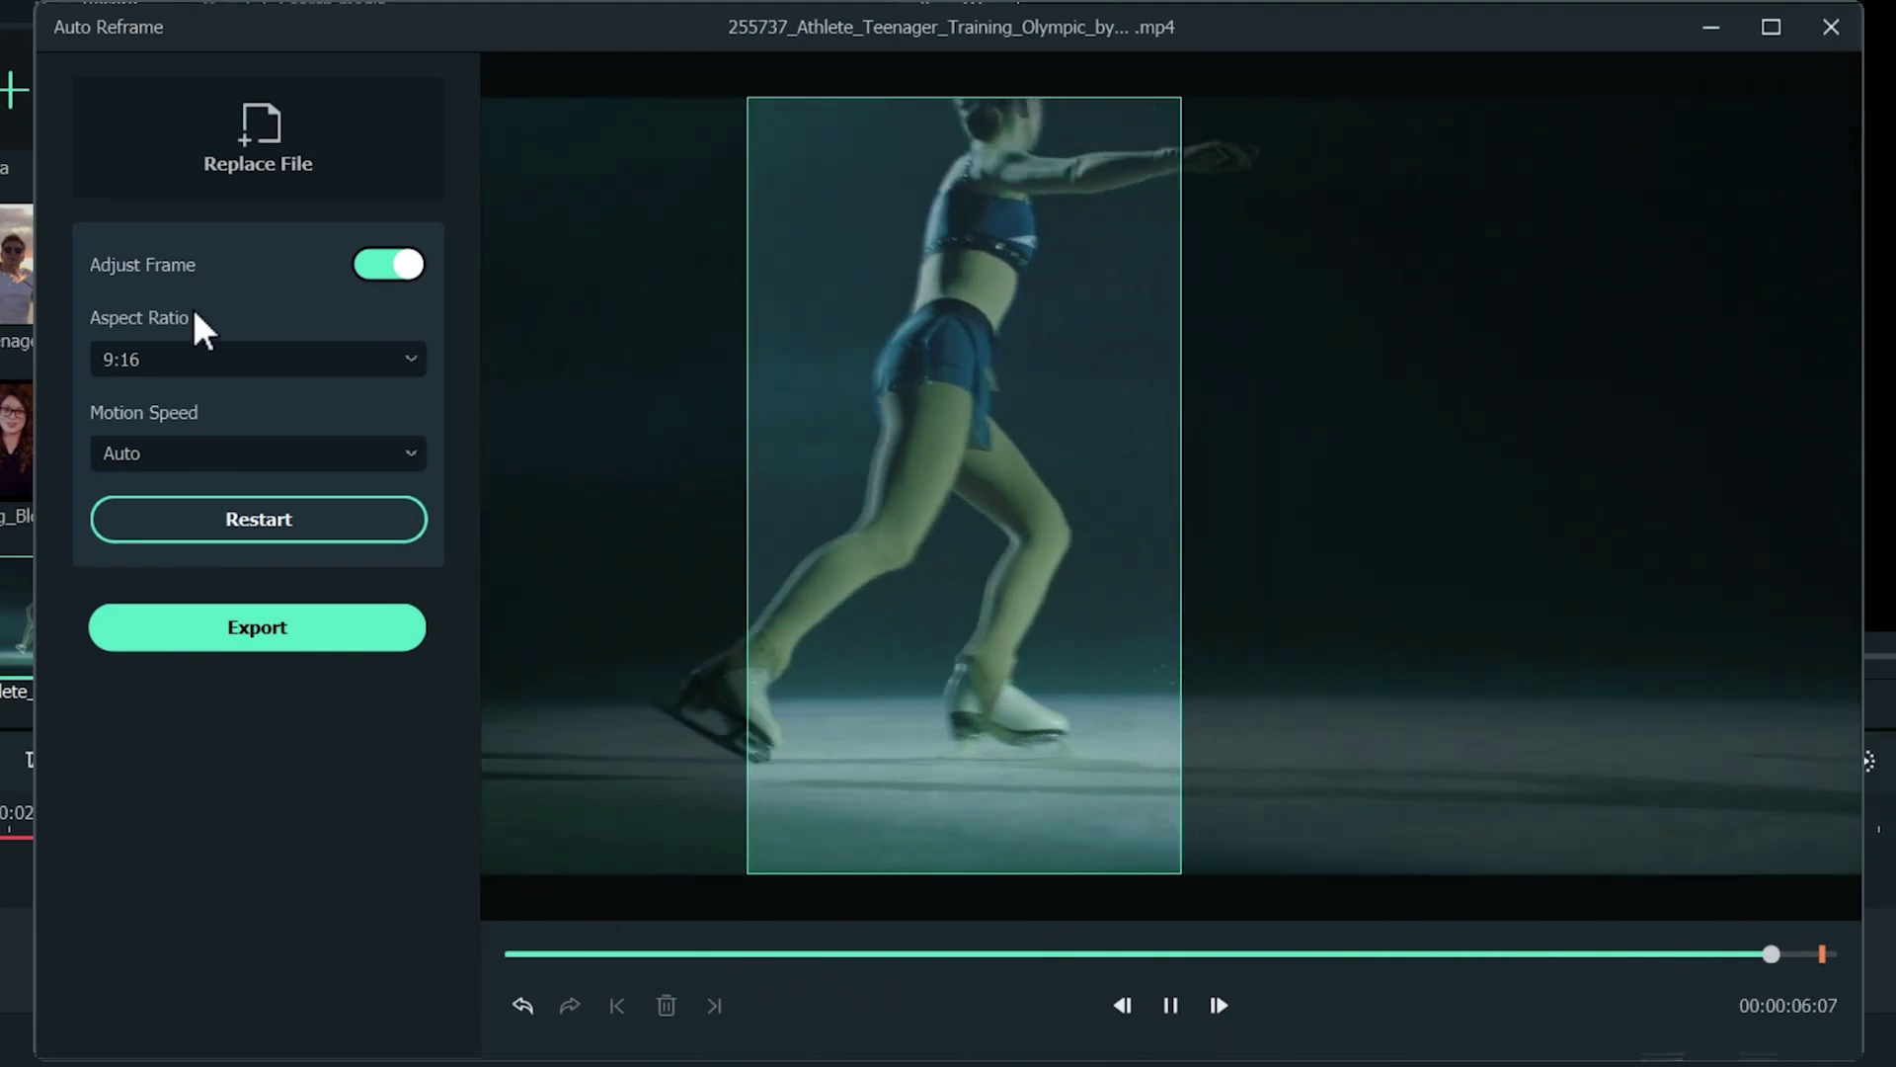
Rerun Auto Reframe at 1:1, add the Cute Cat 2 AR sticker, and preview full screen.
click(219, 361)
click(202, 465)
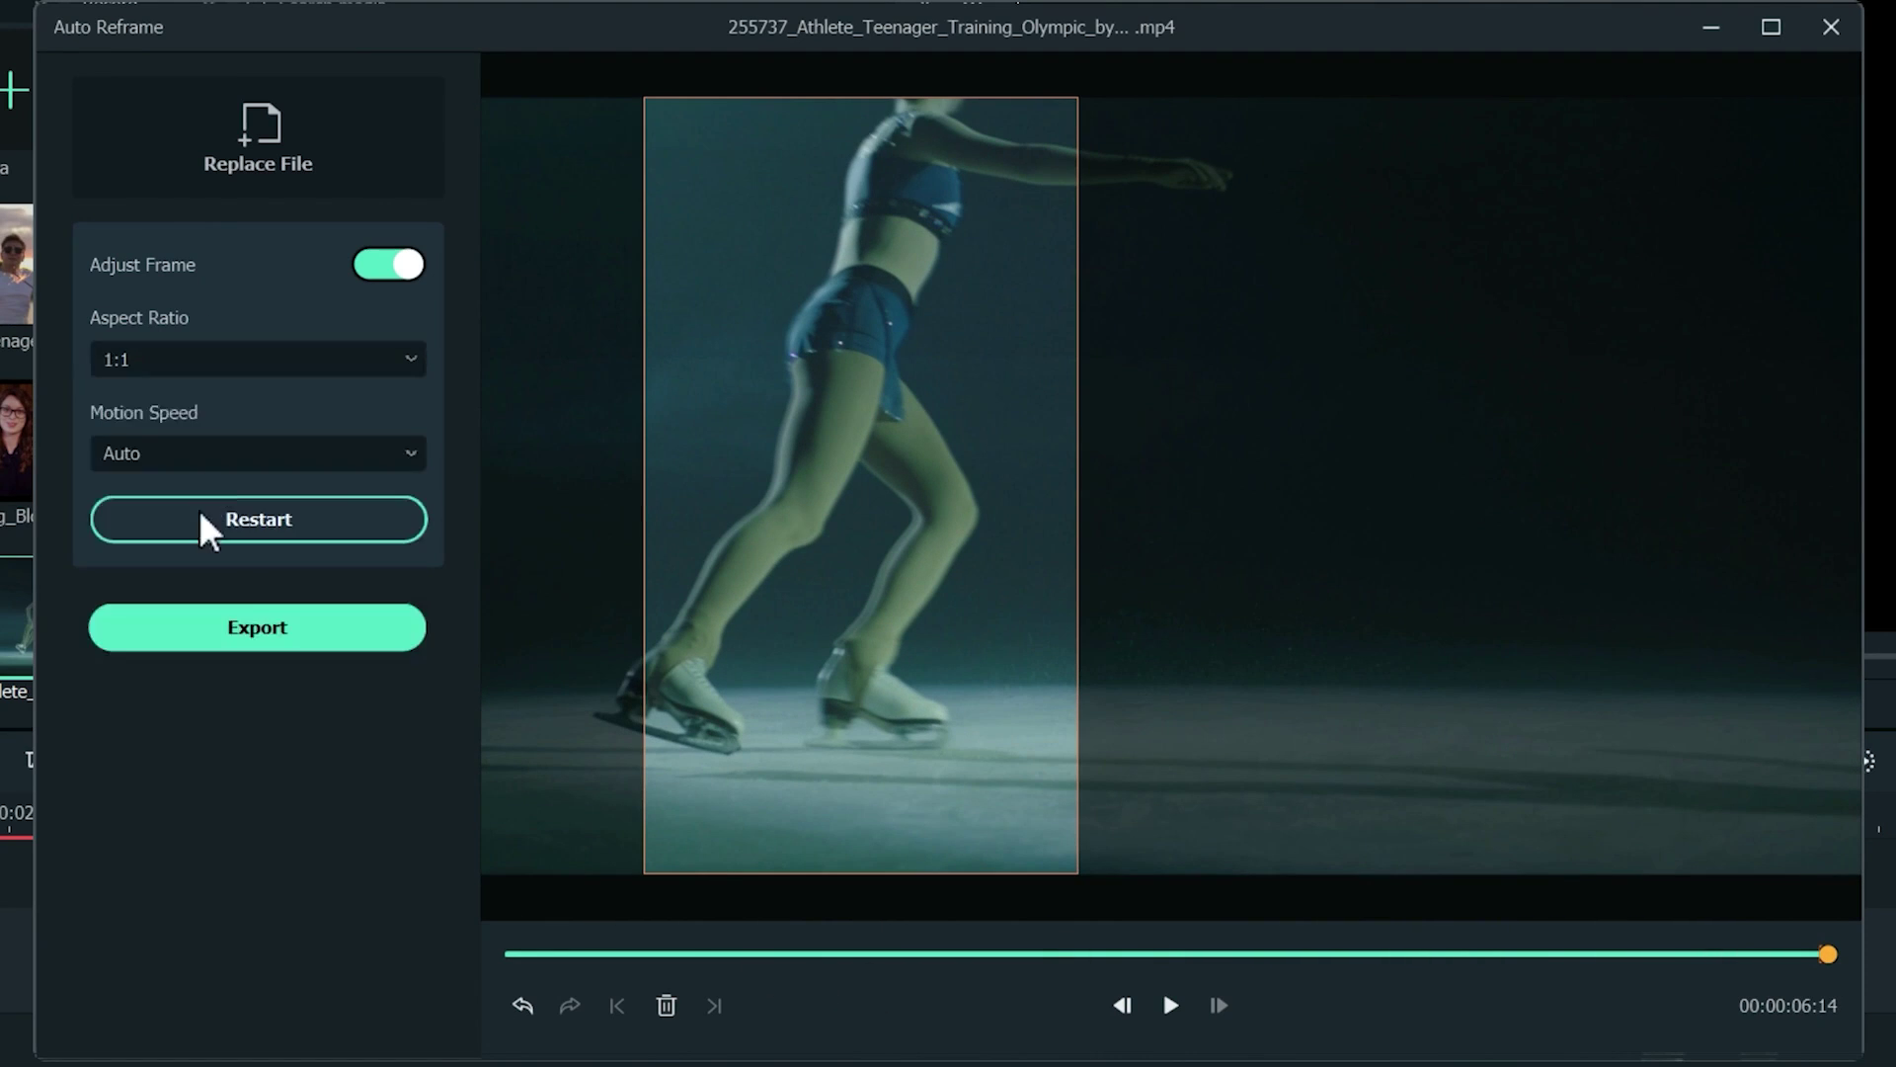
click(204, 522)
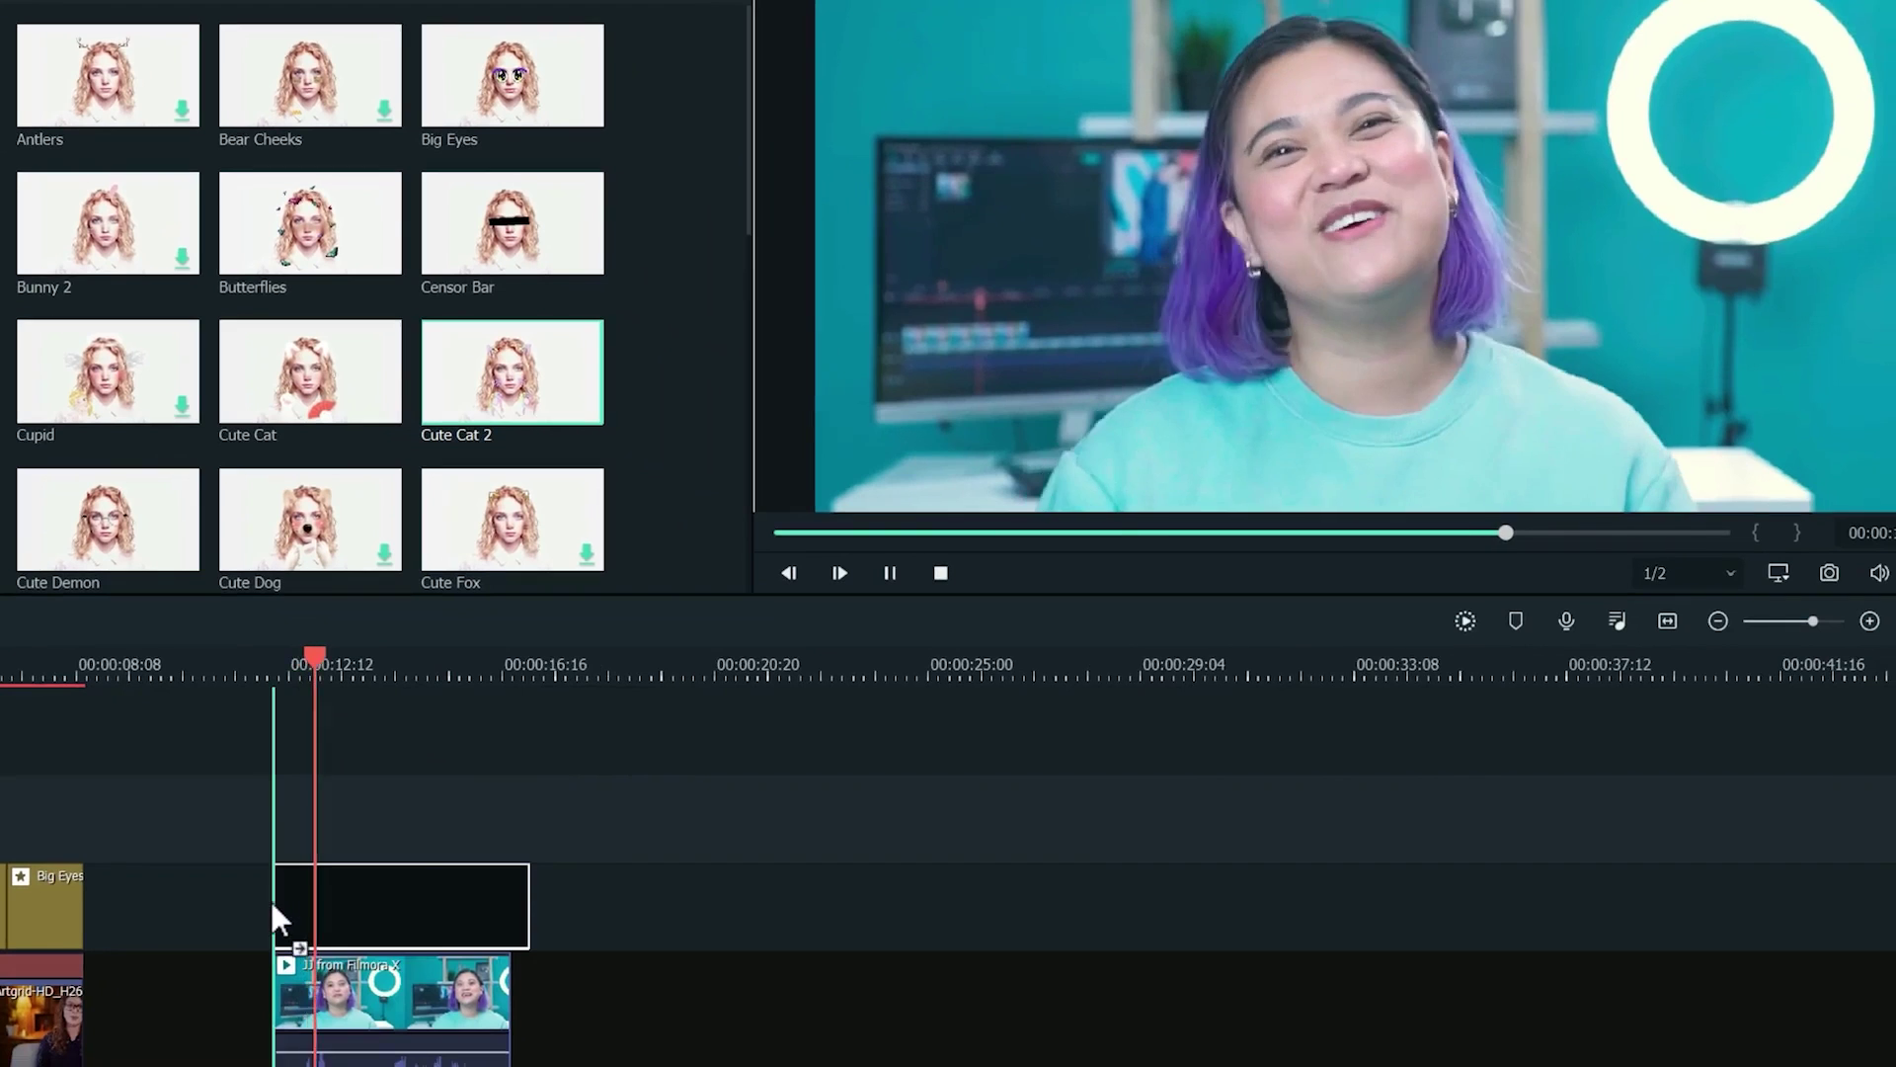
drag(1480, 794, 285, 901)
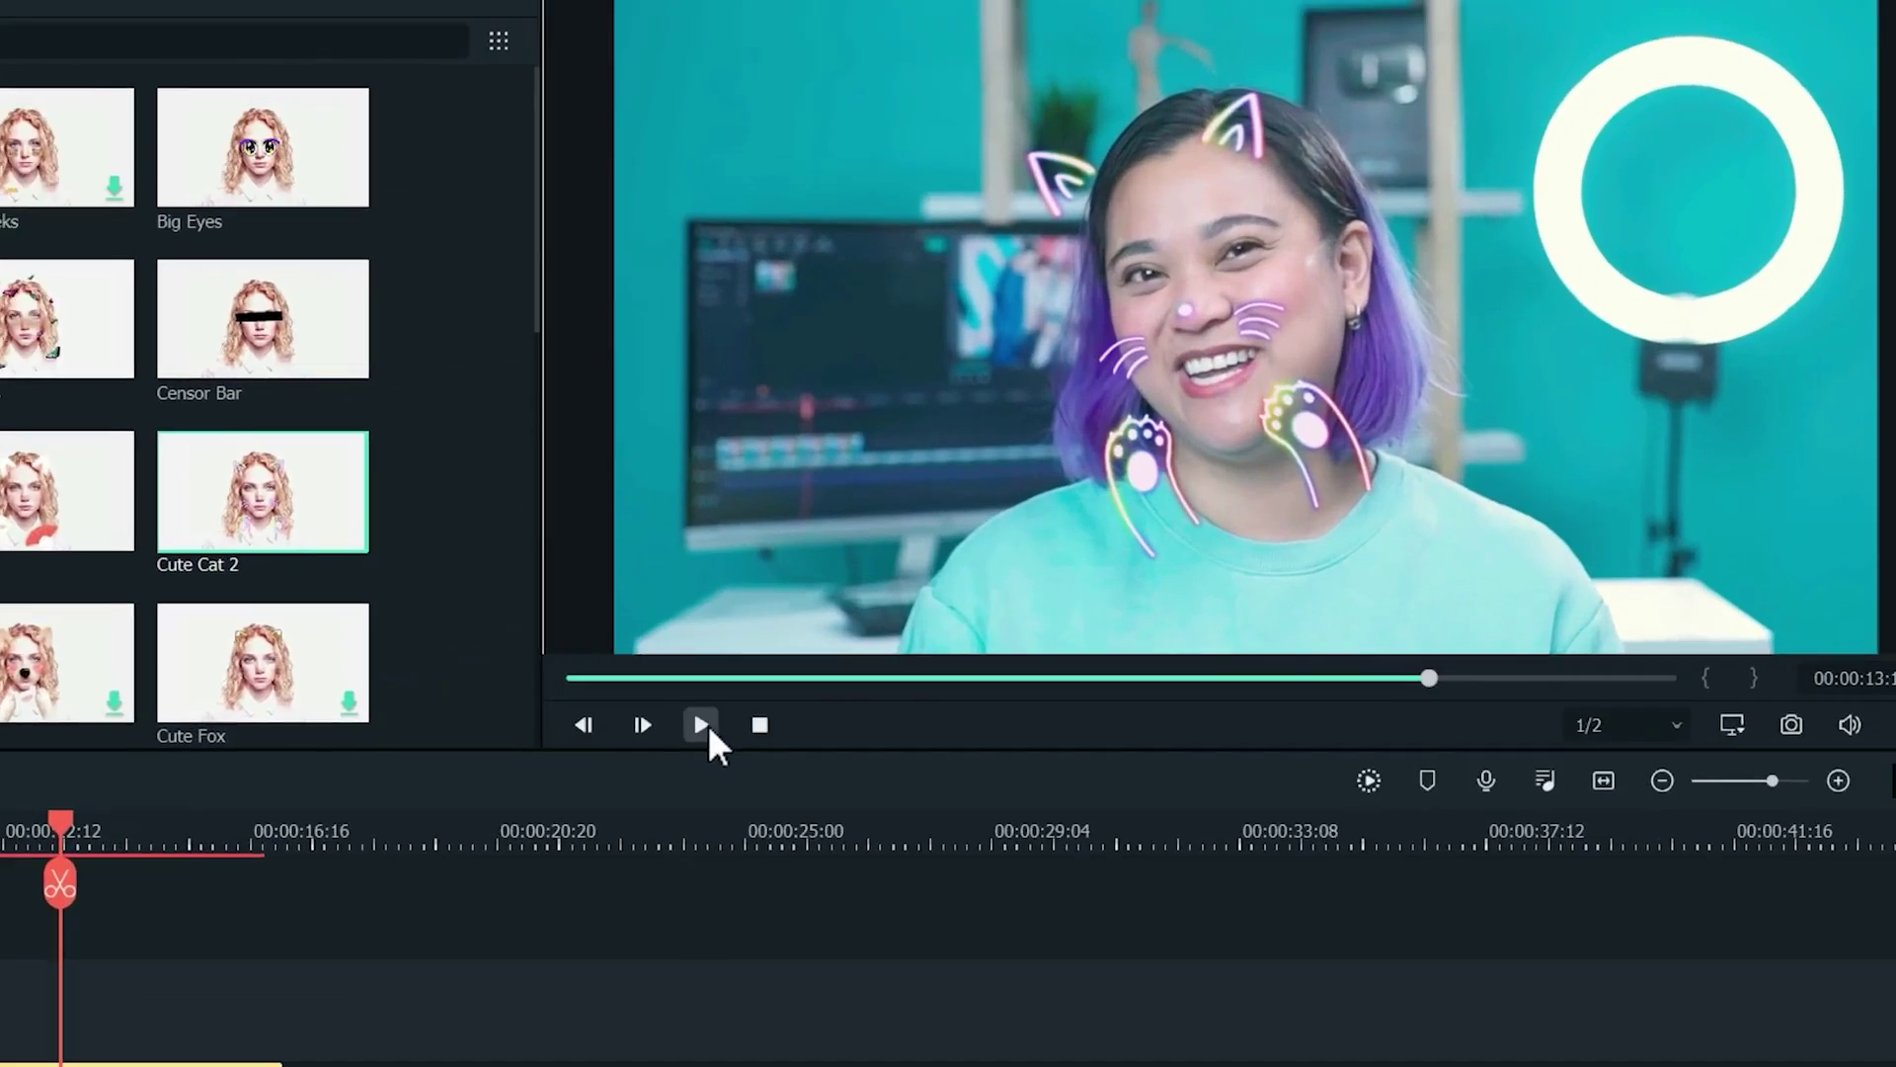
click(890, 571)
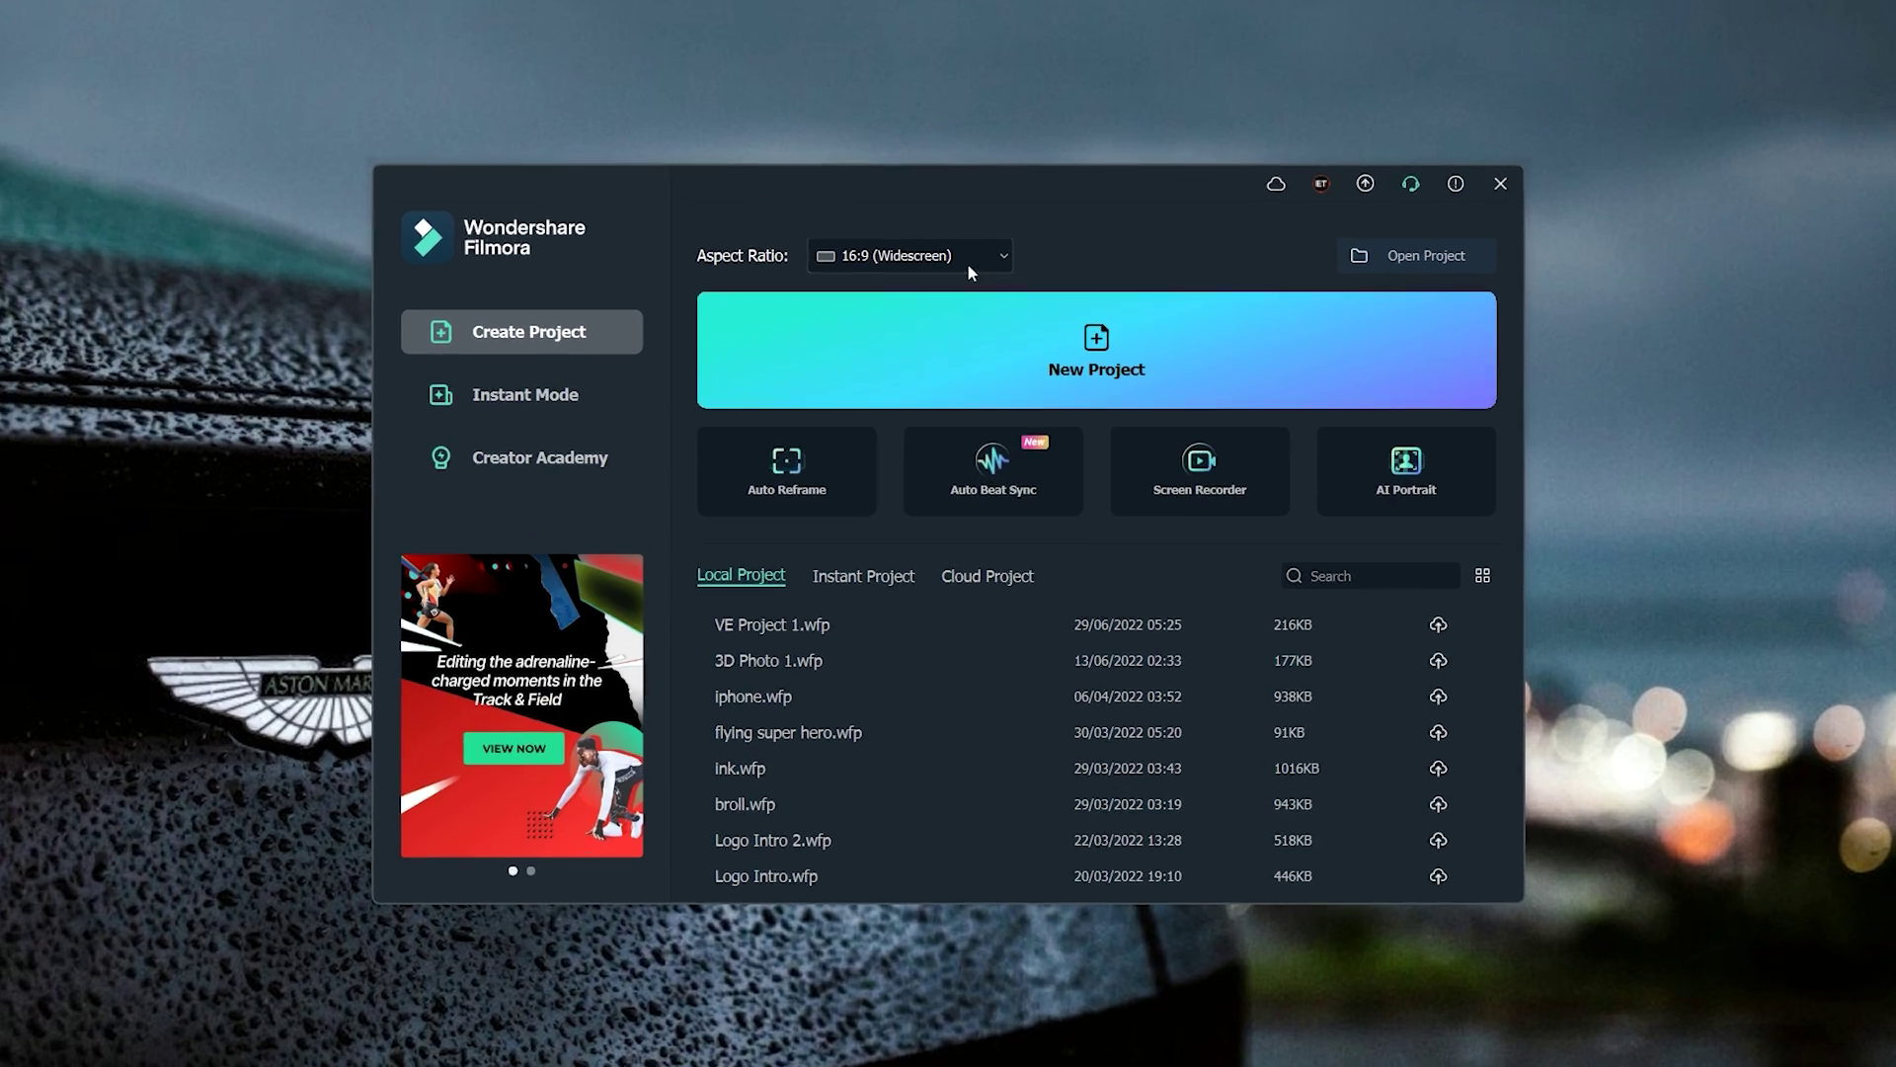
Create a new project with the 9:16 portrait aspect ratio.
click(968, 262)
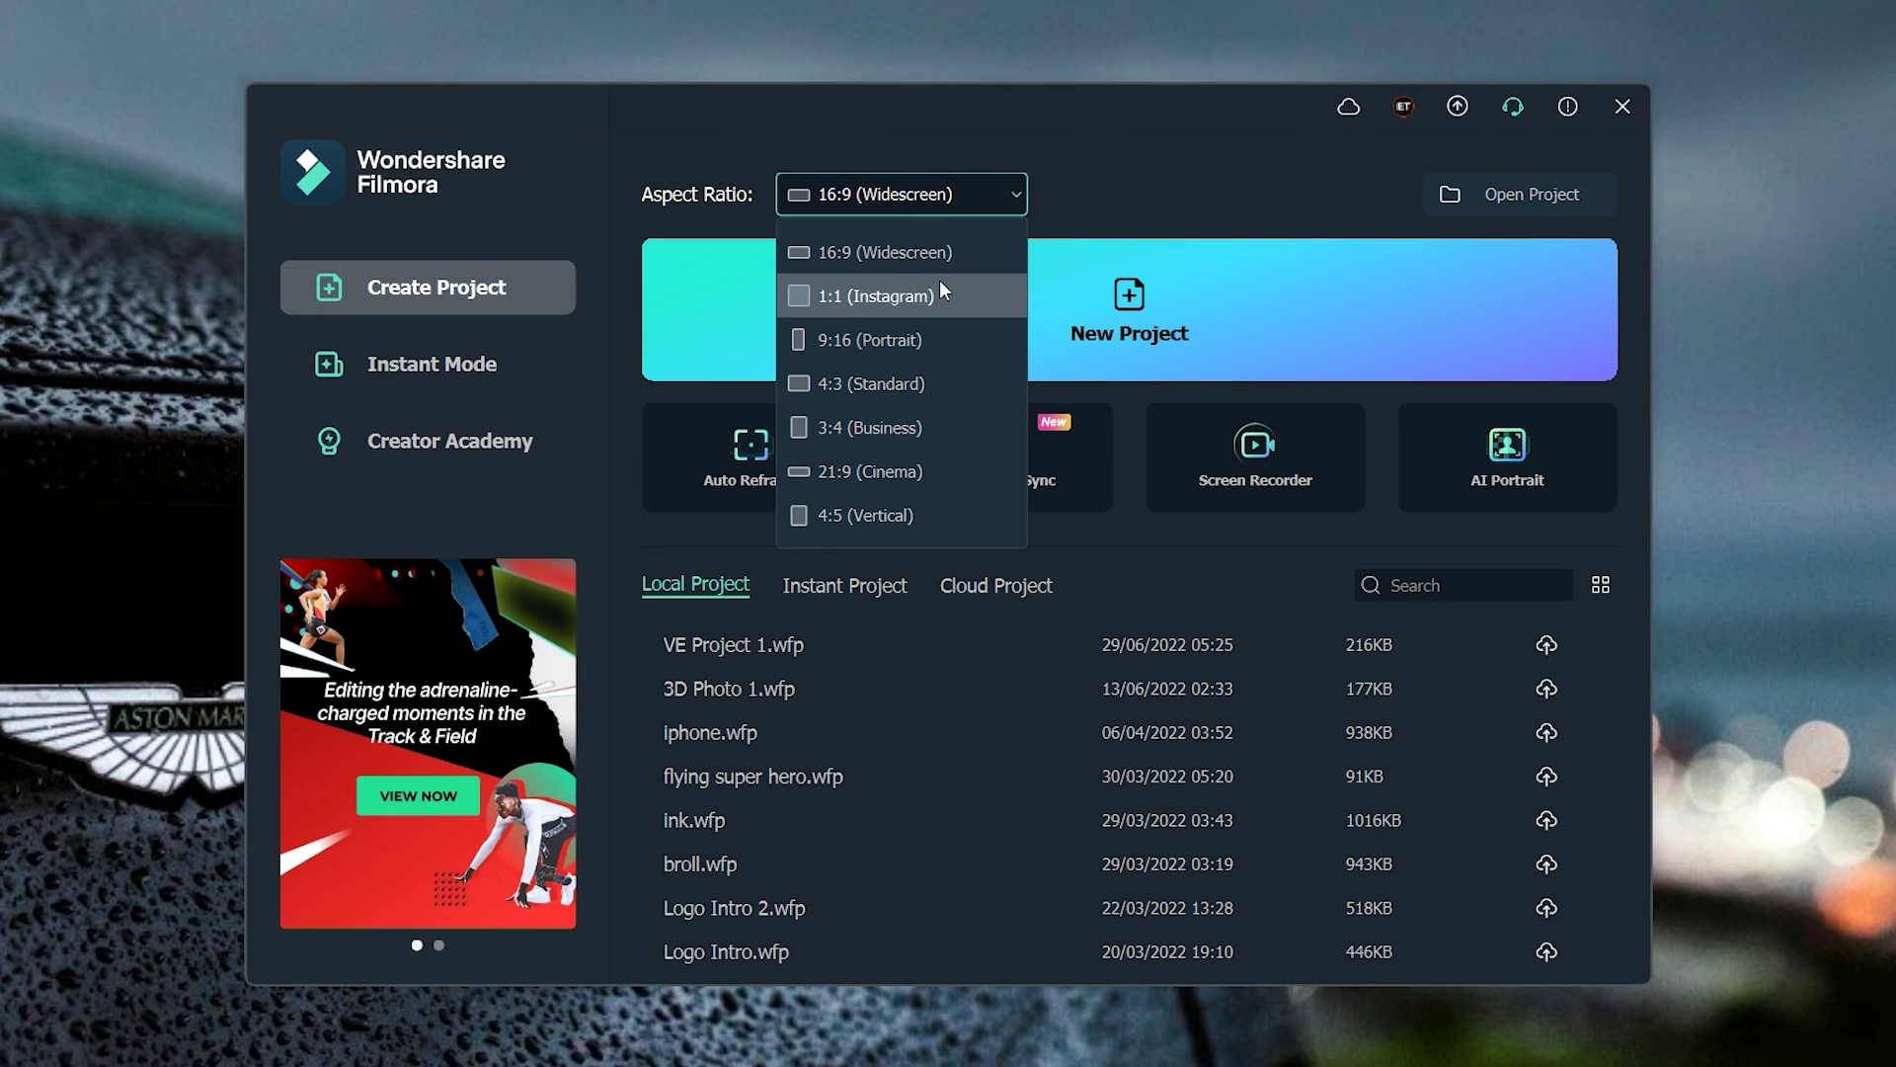
click(934, 342)
click(935, 351)
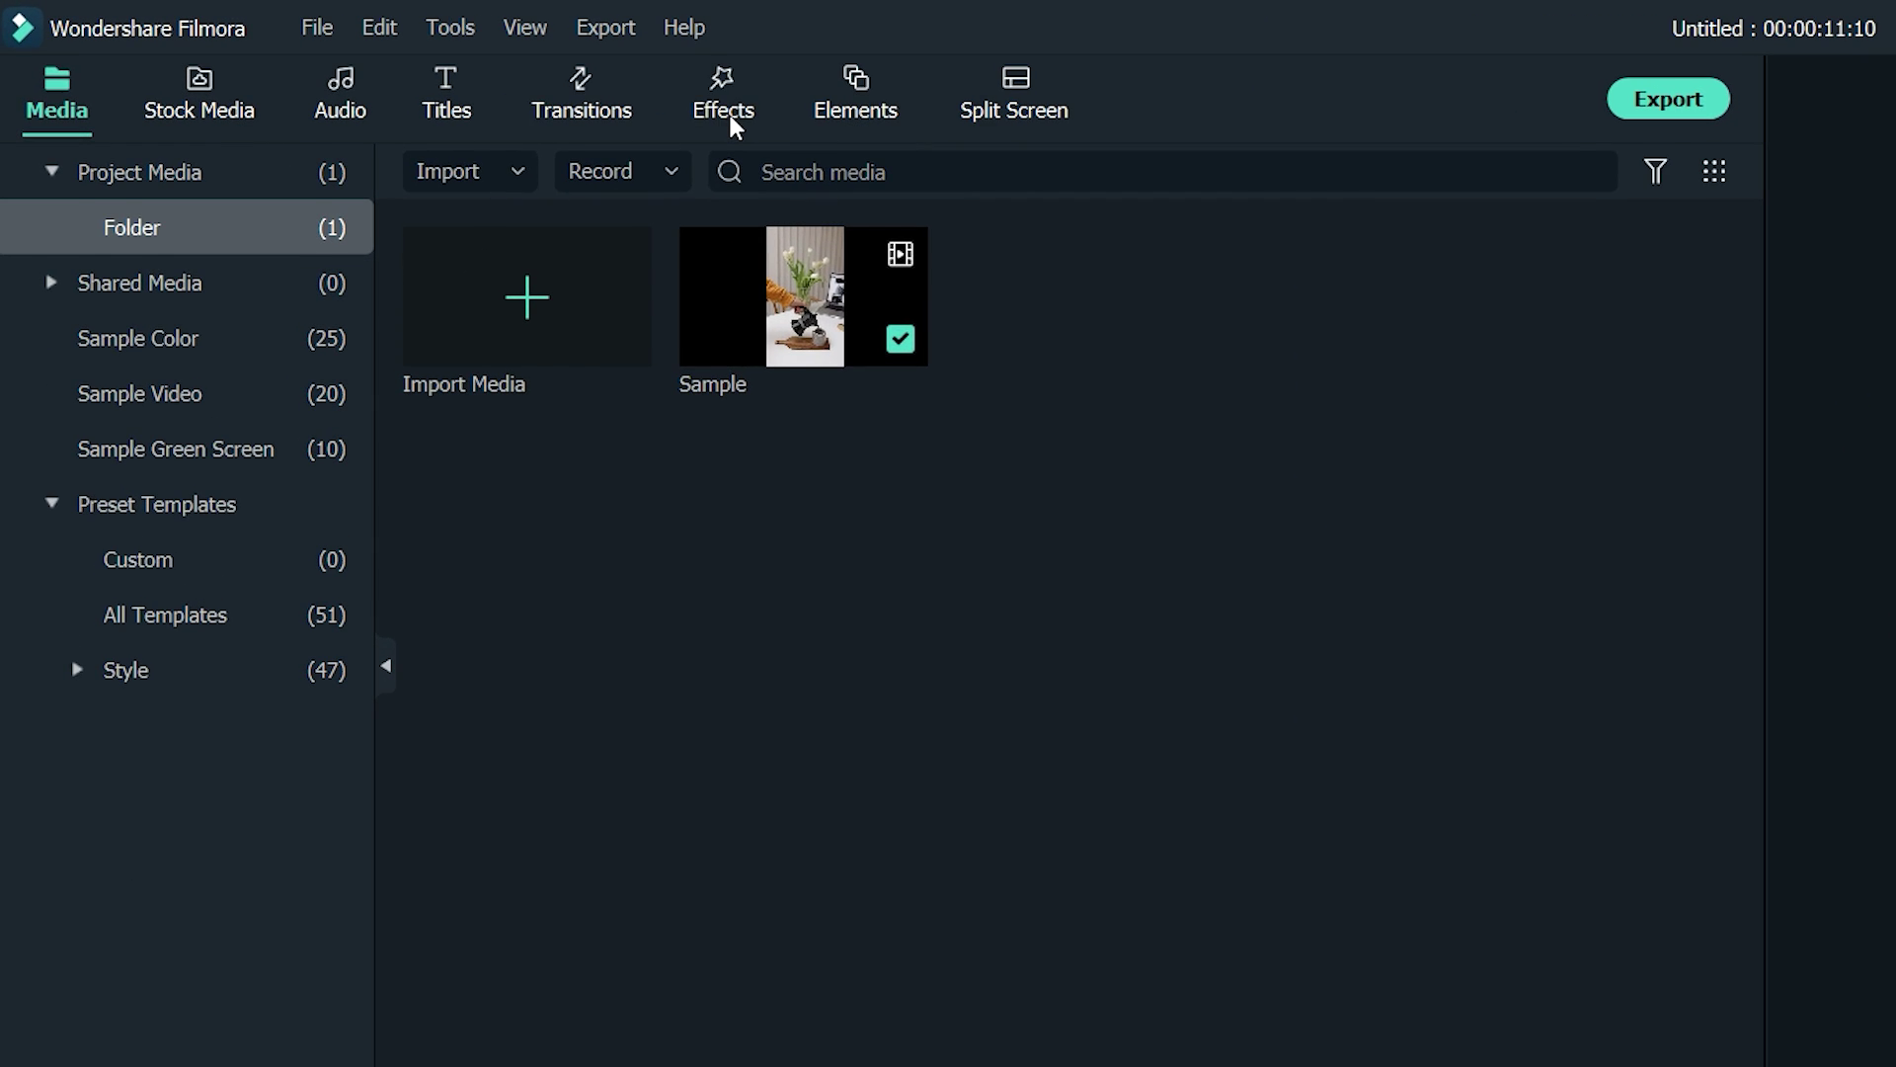
Place the Basic Blur background filter on track 2 above Sample and play it.
click(728, 112)
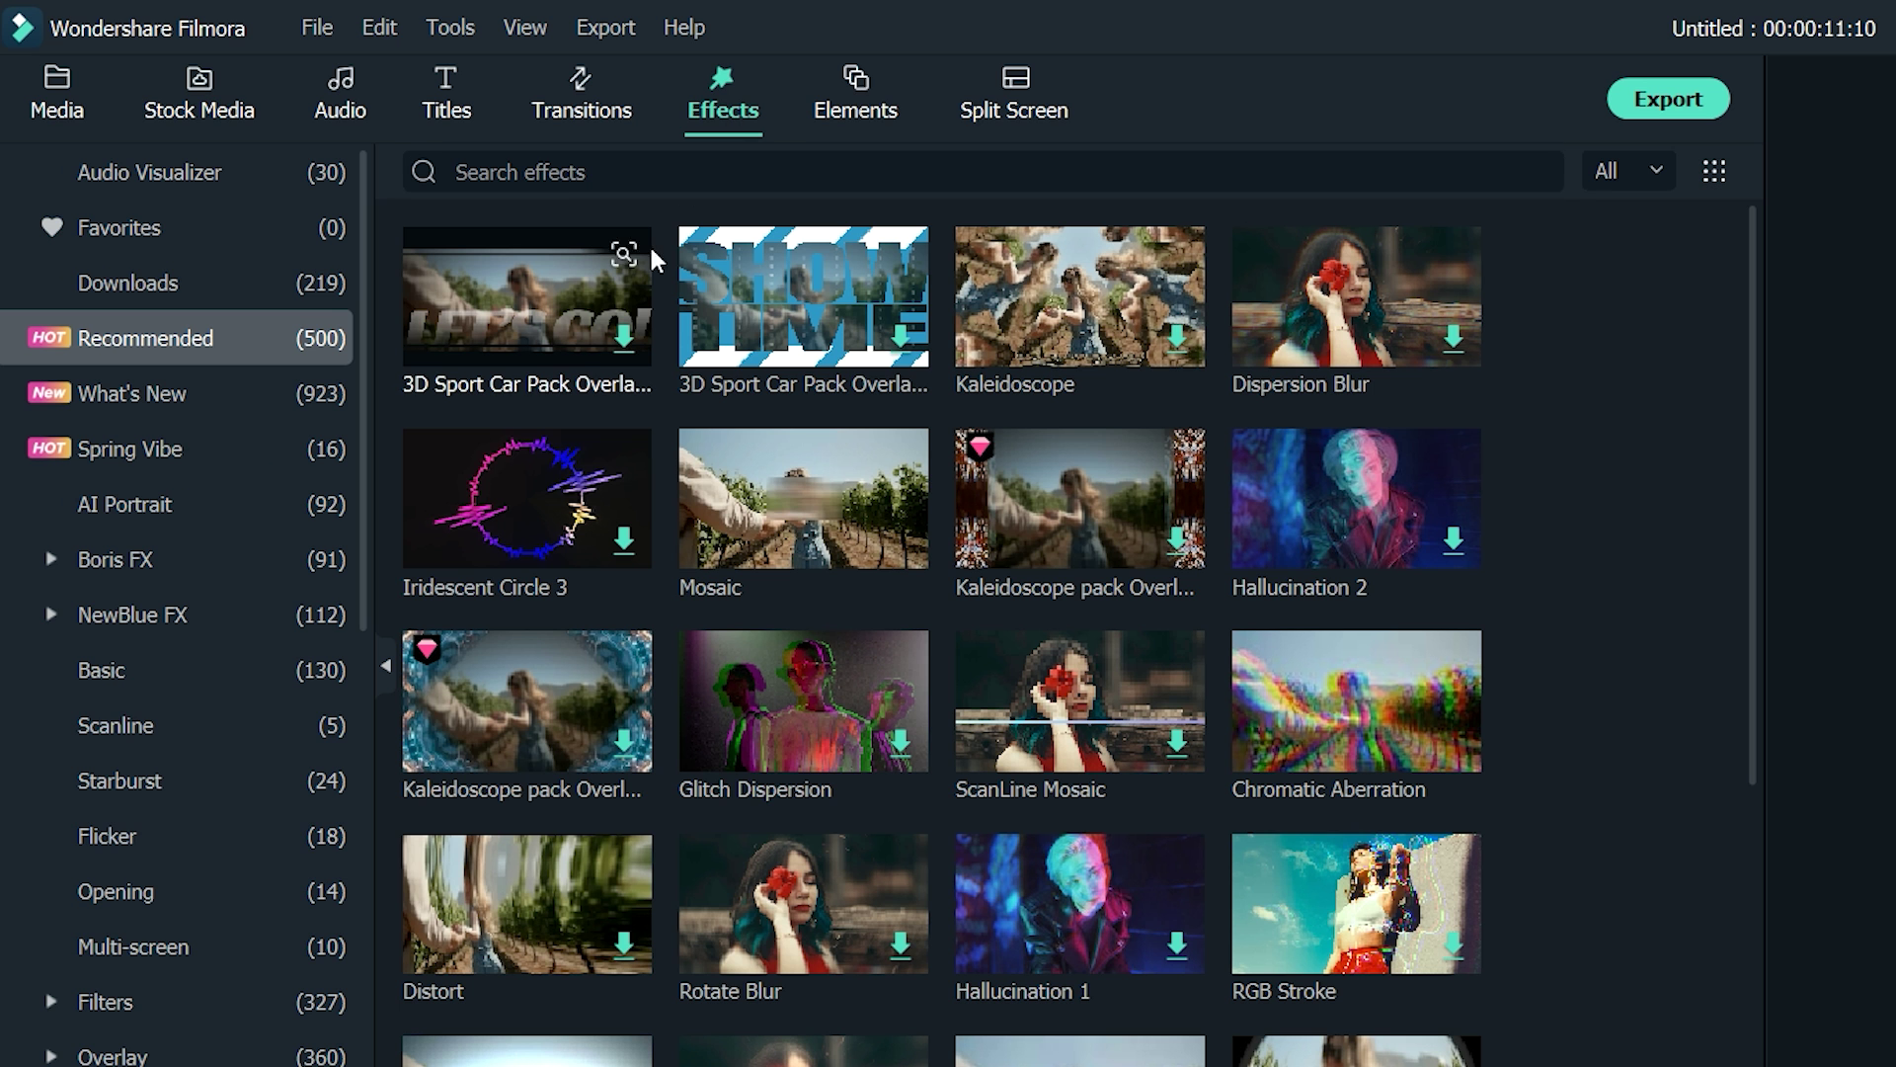
click(58, 1003)
scroll(168, 890, down, 5)
click(168, 891)
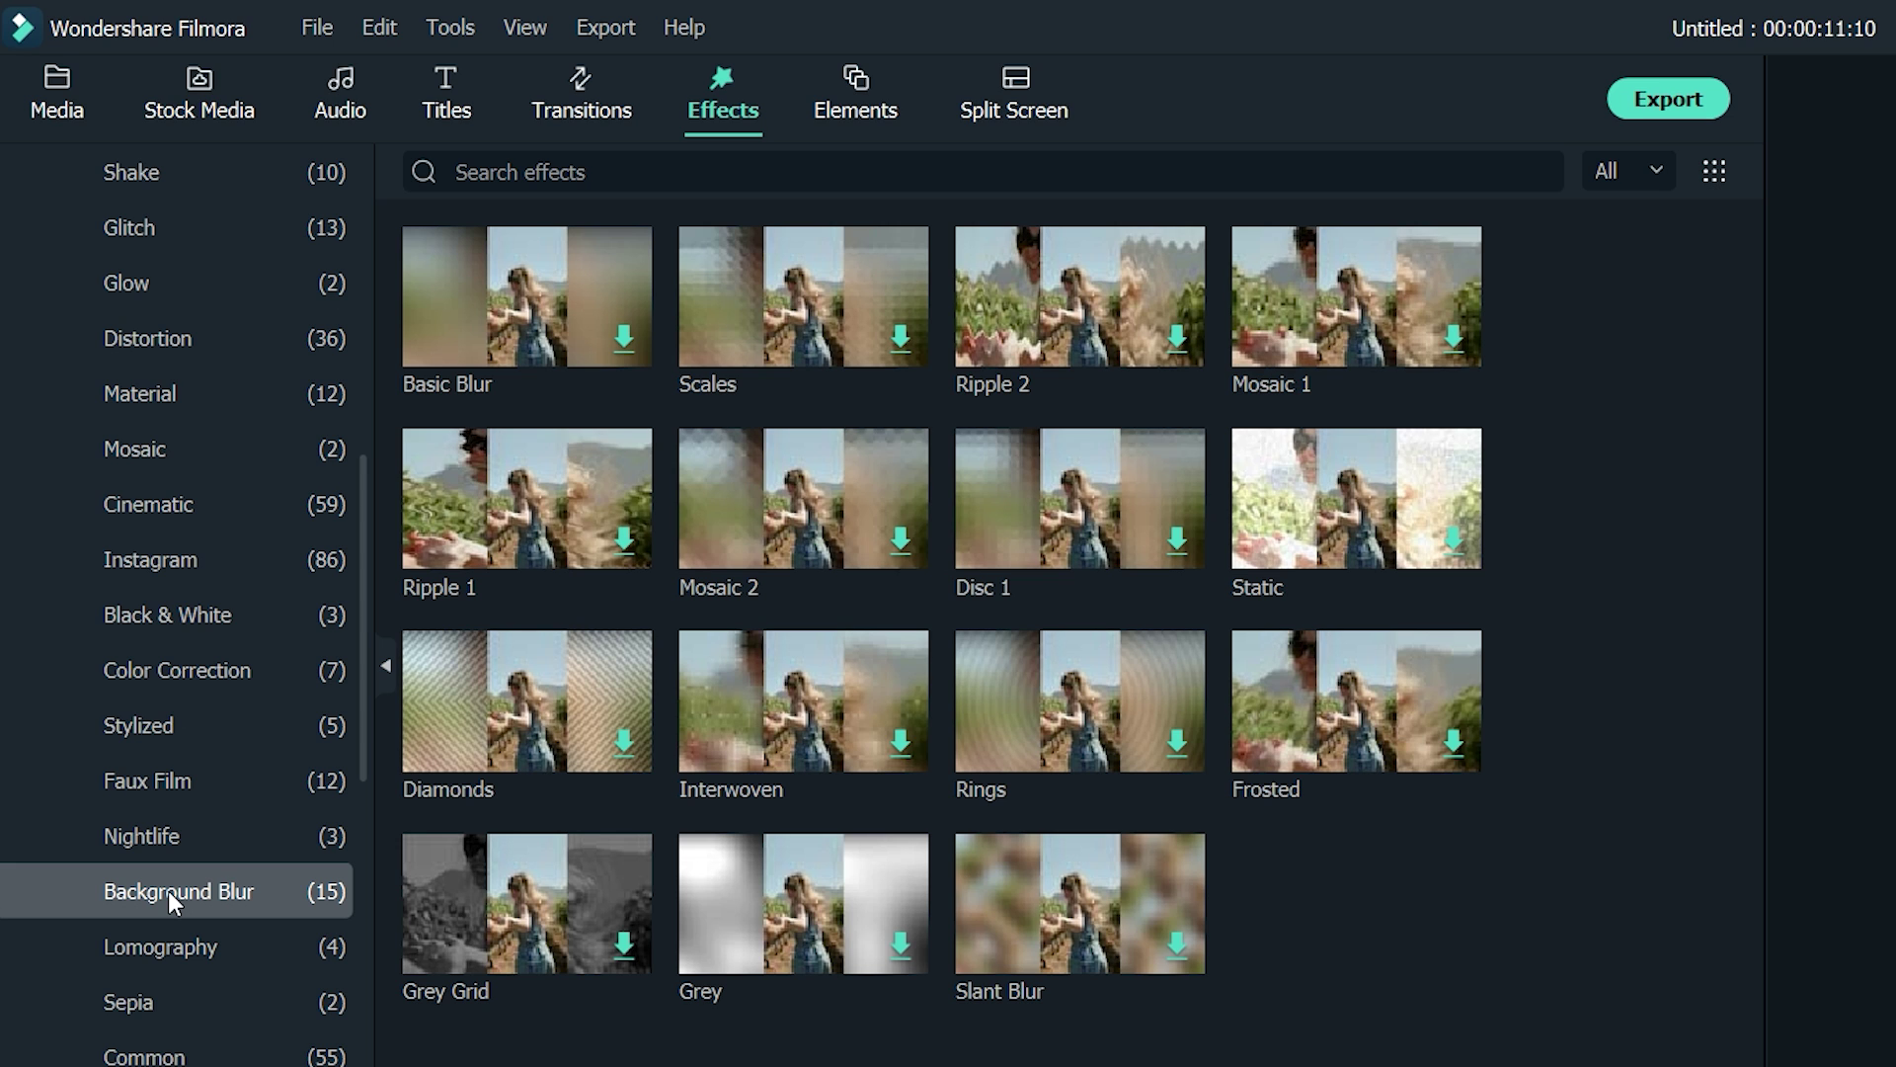
mouse_move(526, 296)
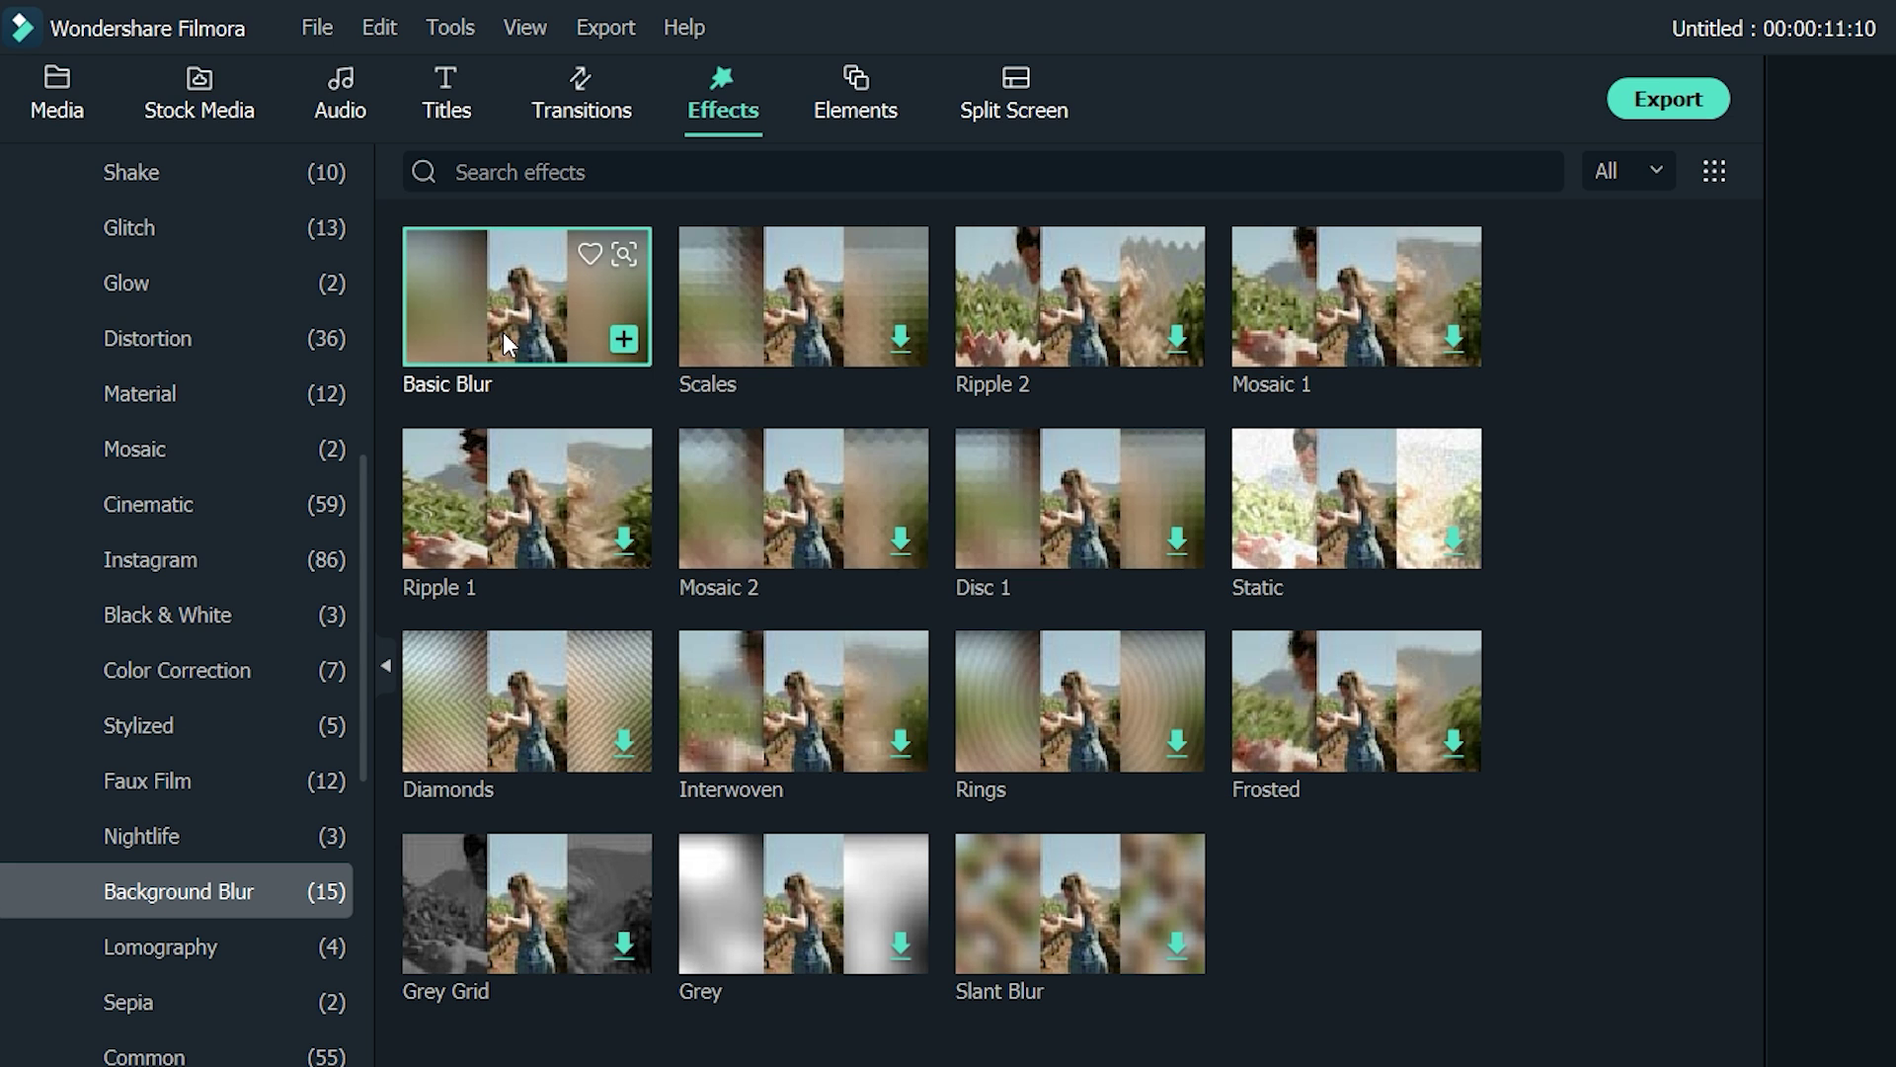
drag(503, 332, 282, 503)
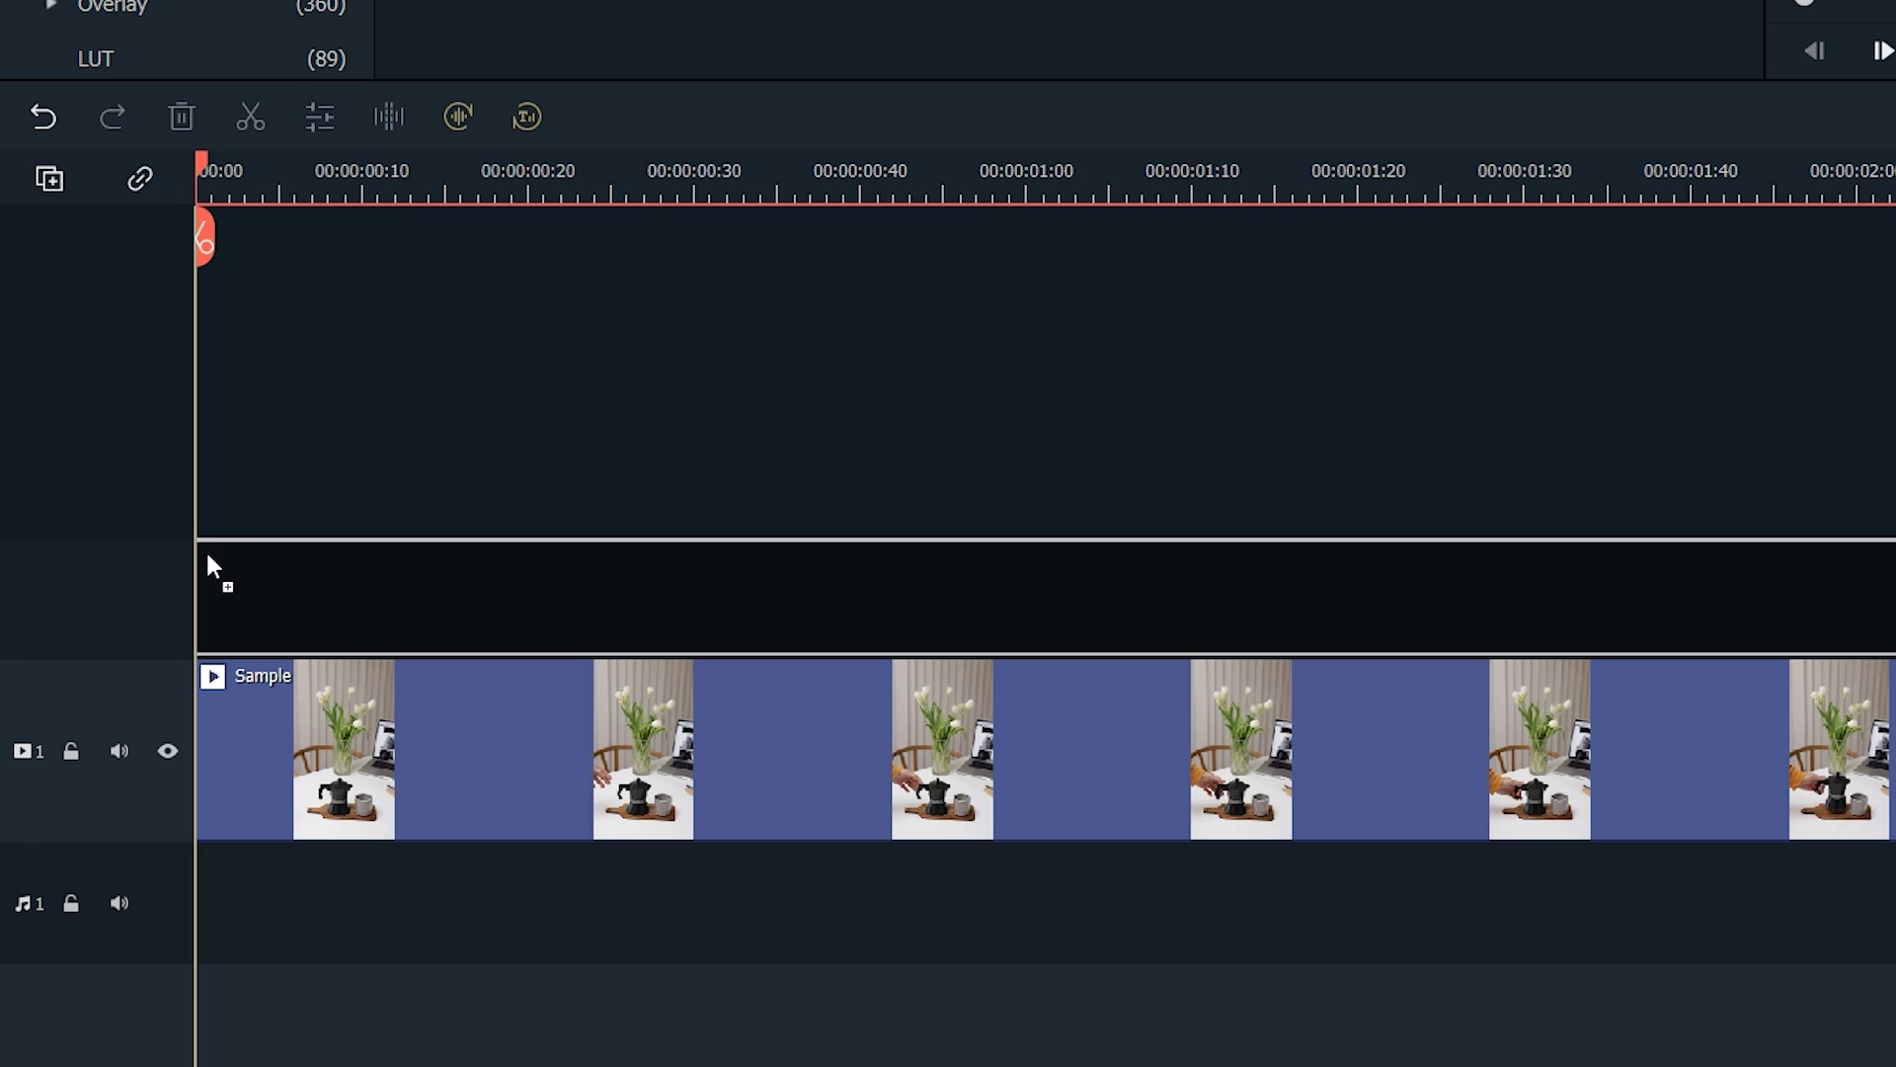
drag(205, 563, 207, 565)
scroll(666, 333, up, 5)
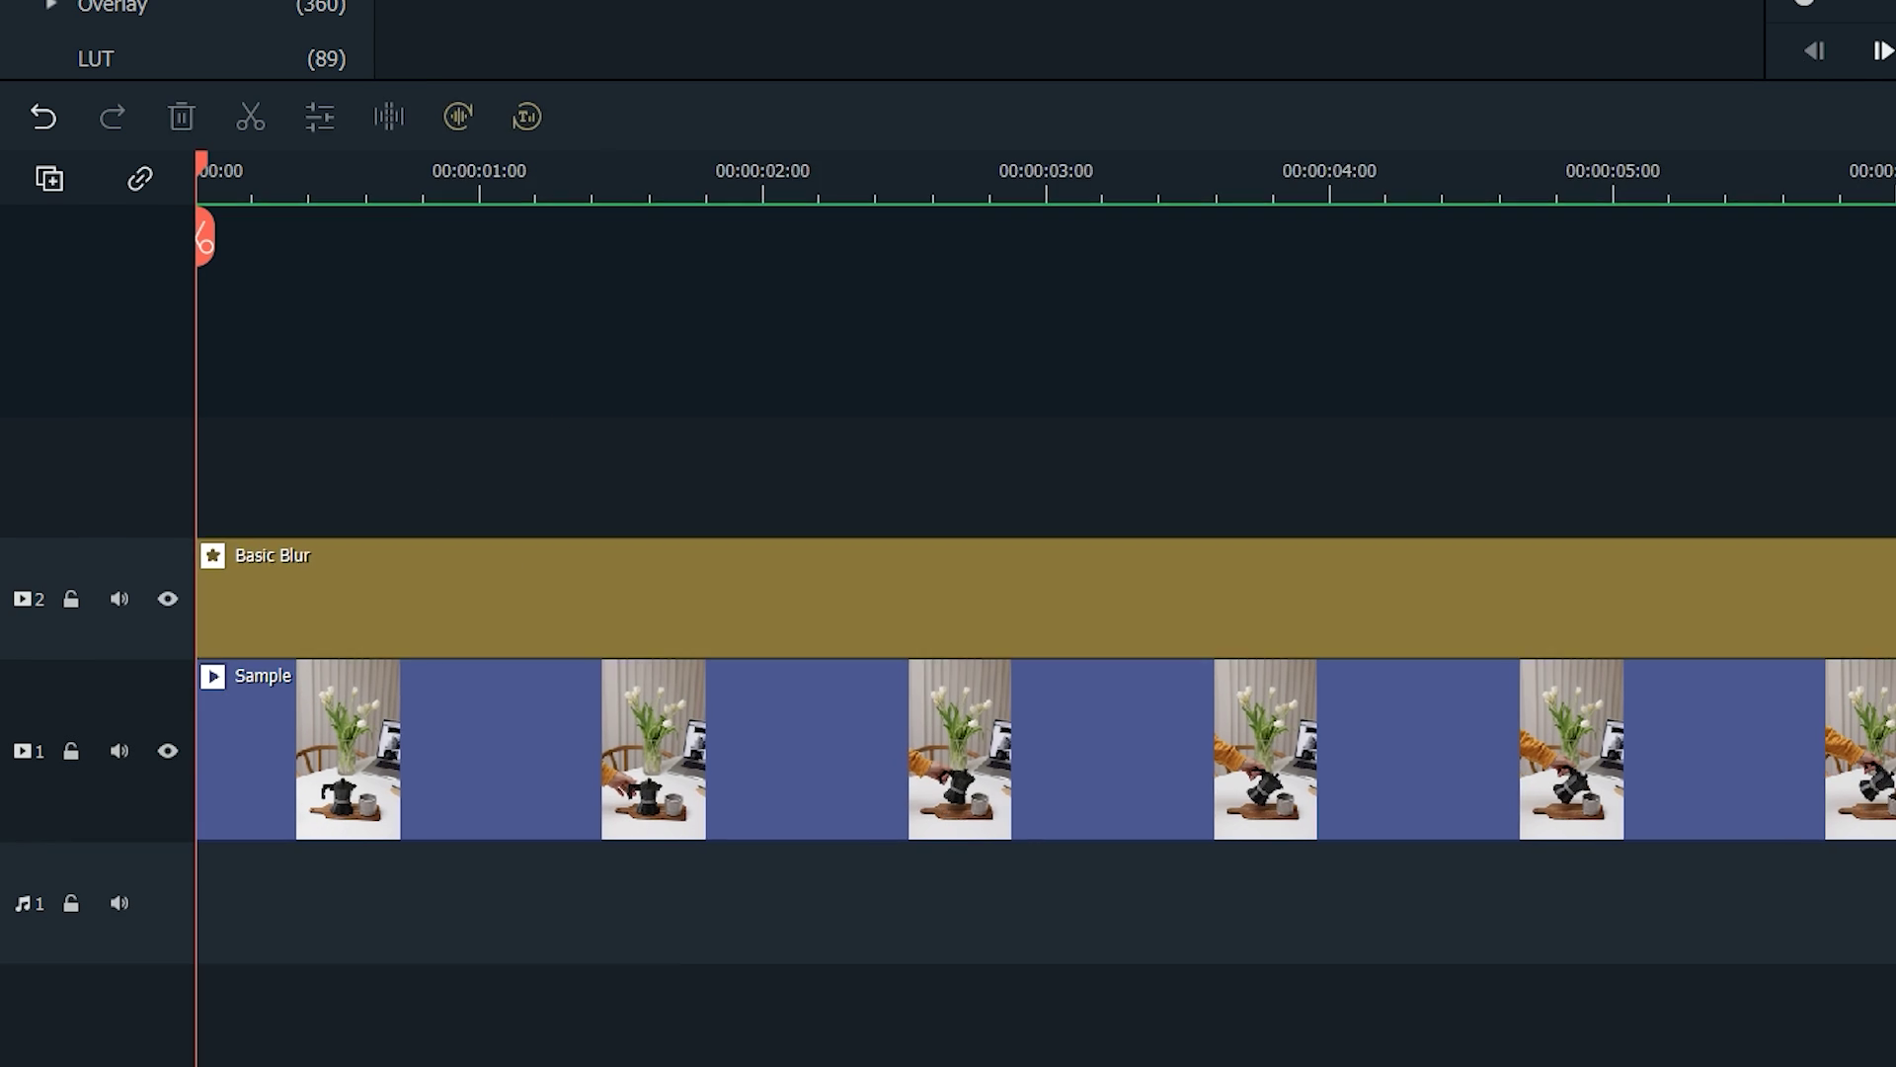
key(space)
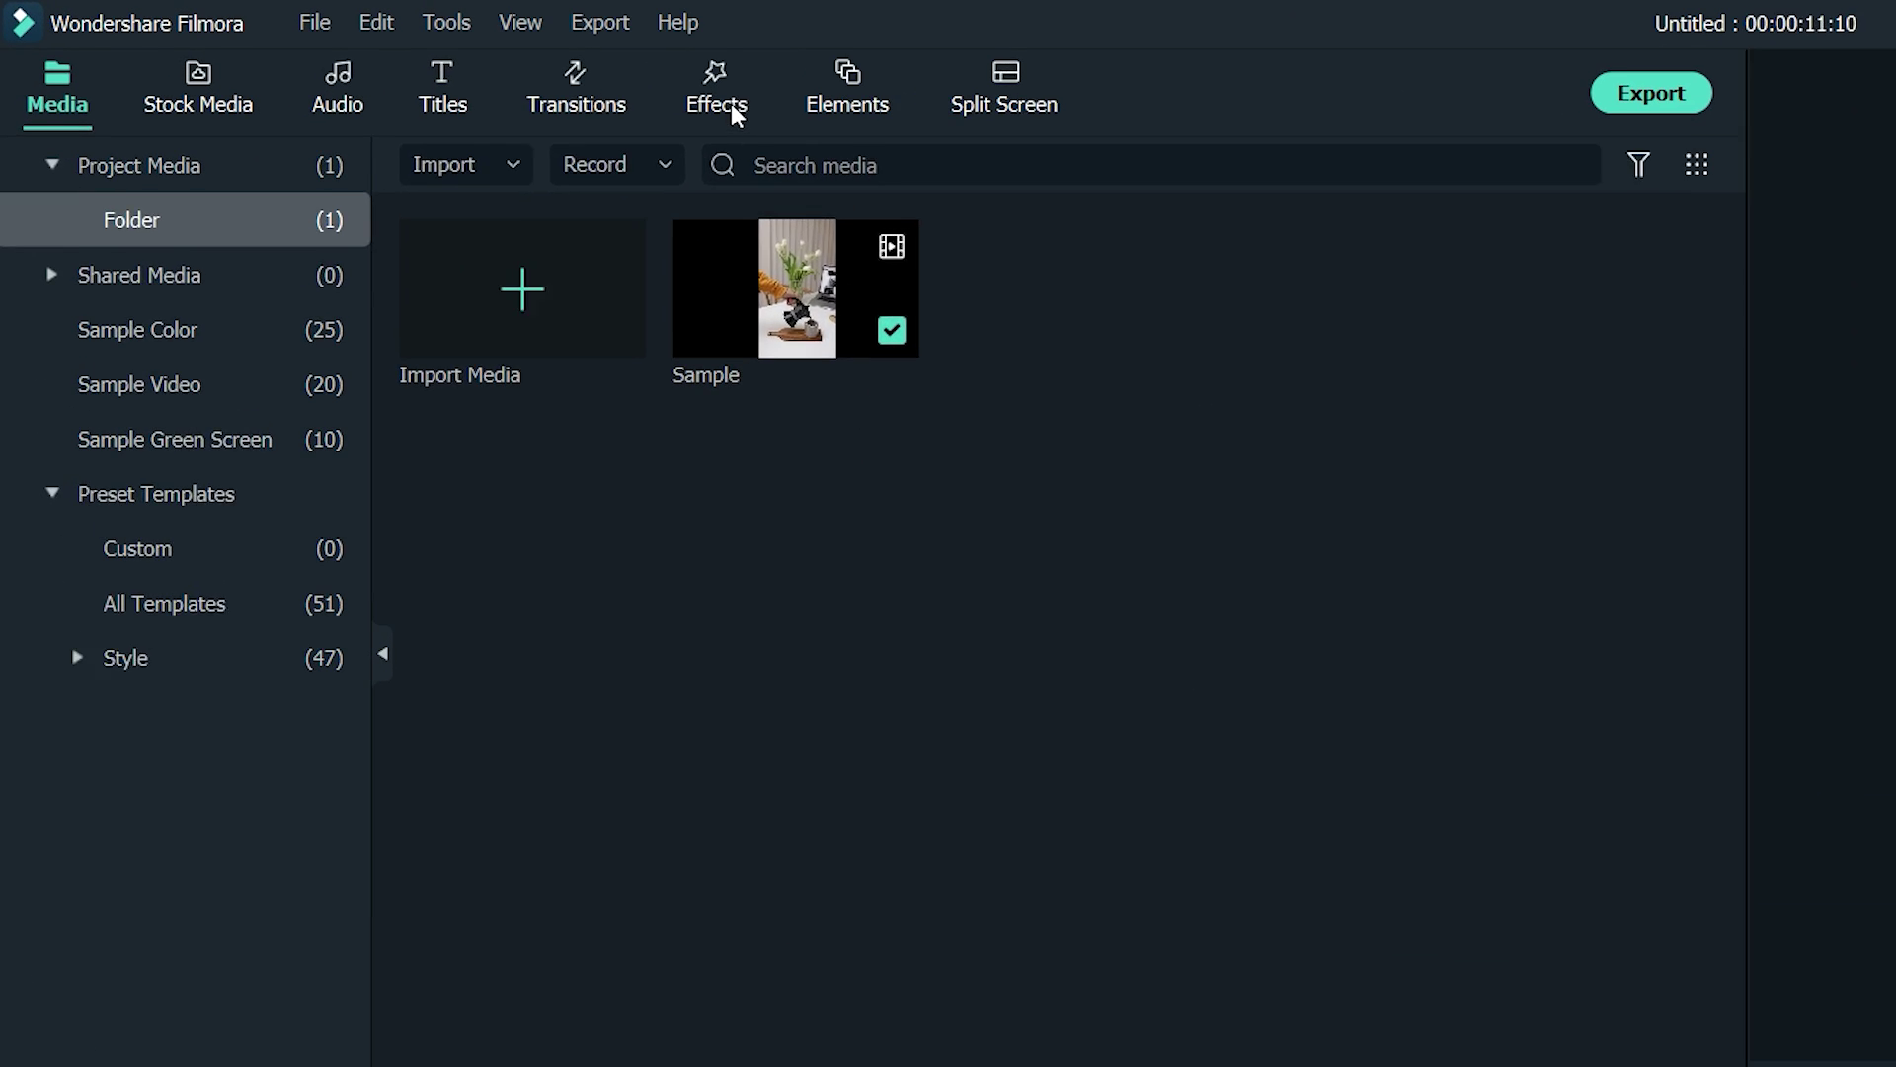
Search the effects for 'tilt shift' and drop Tilt Shift onto the Sample clip.
click(391, 50)
text(shift)
key(Return)
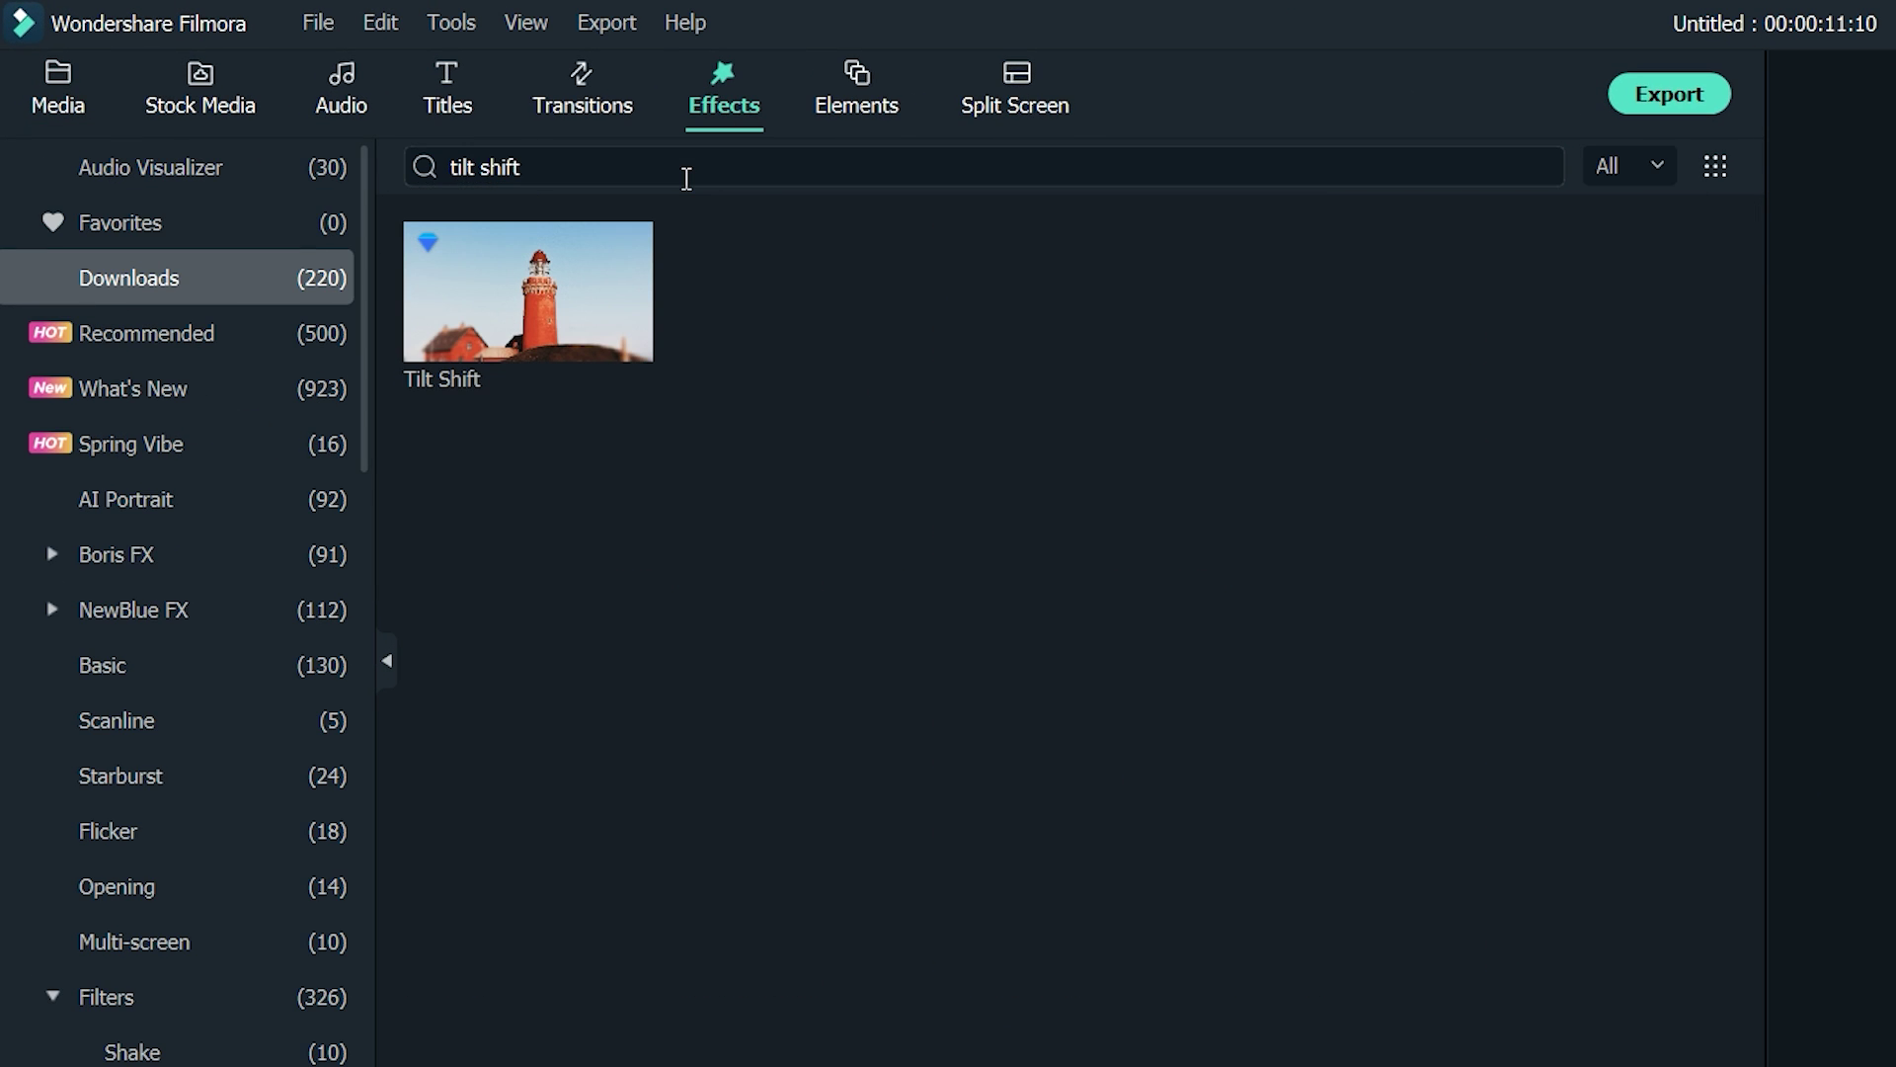
drag(561, 293, 770, 814)
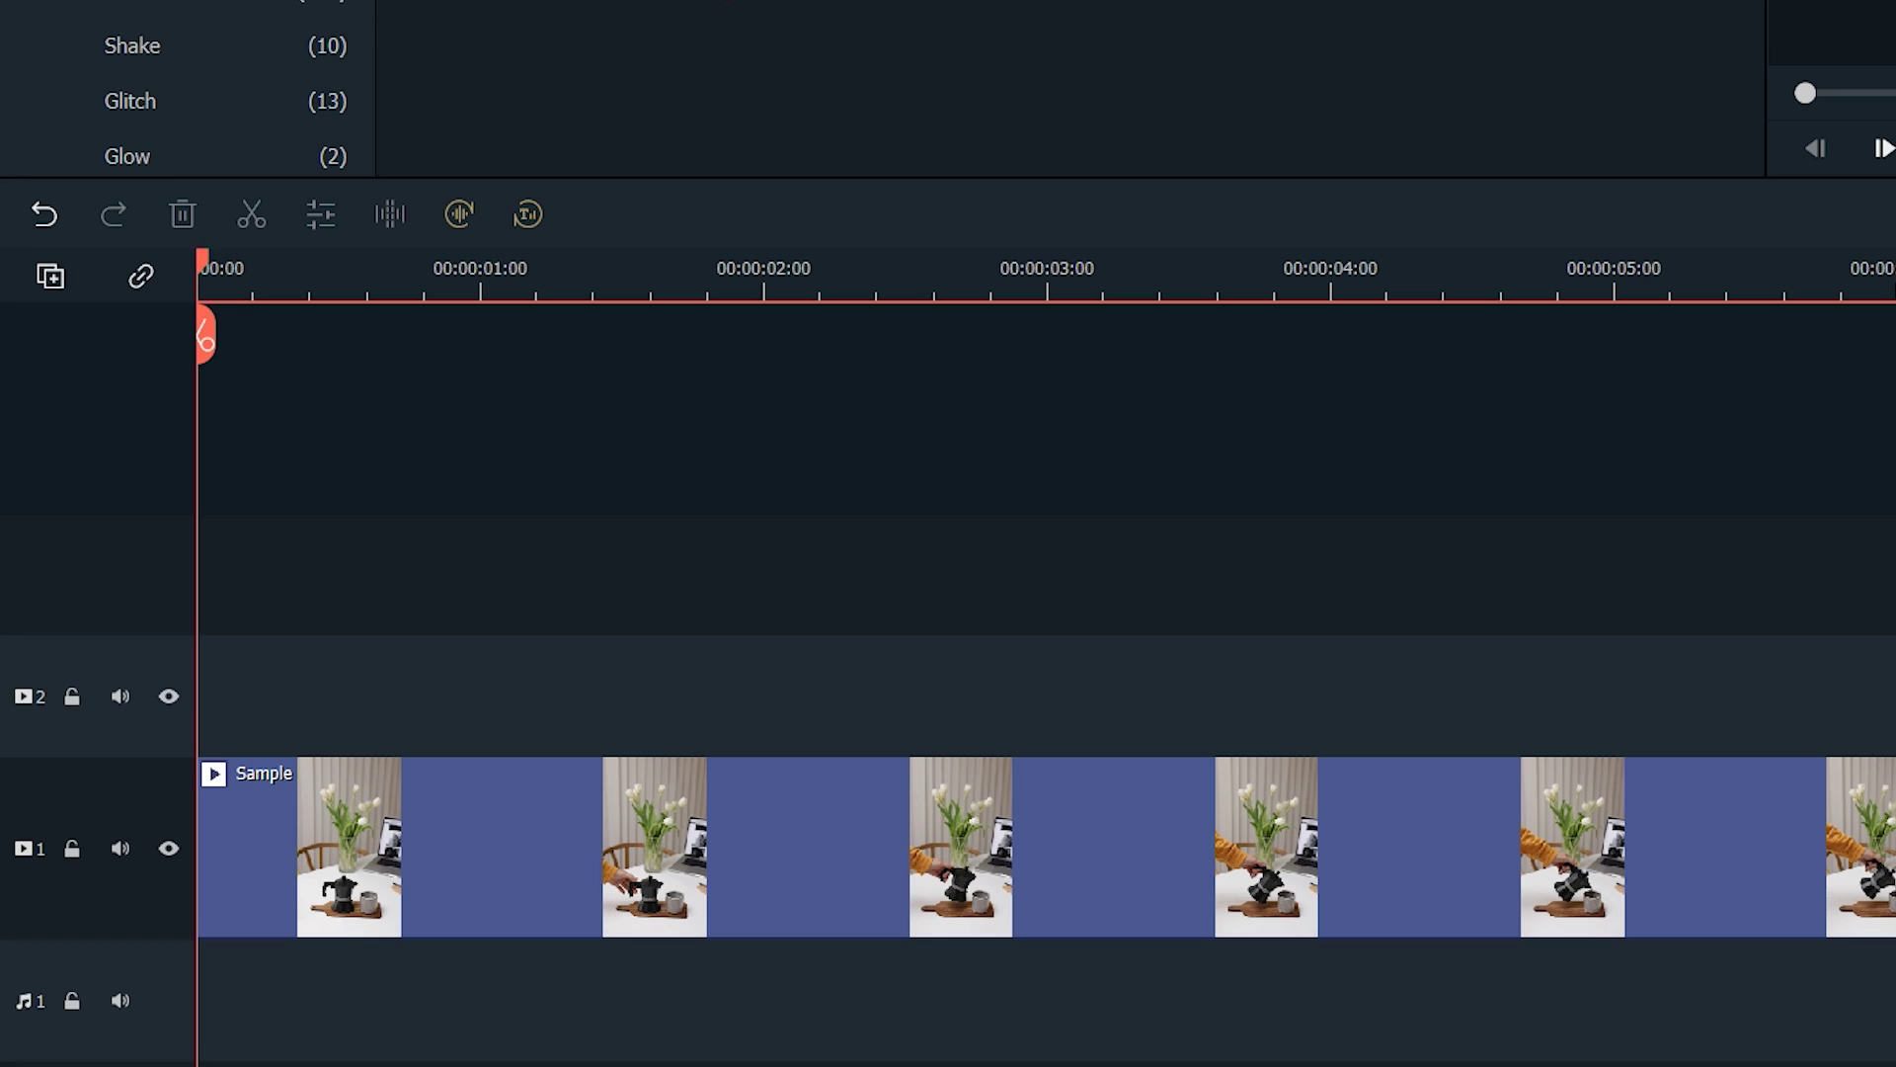